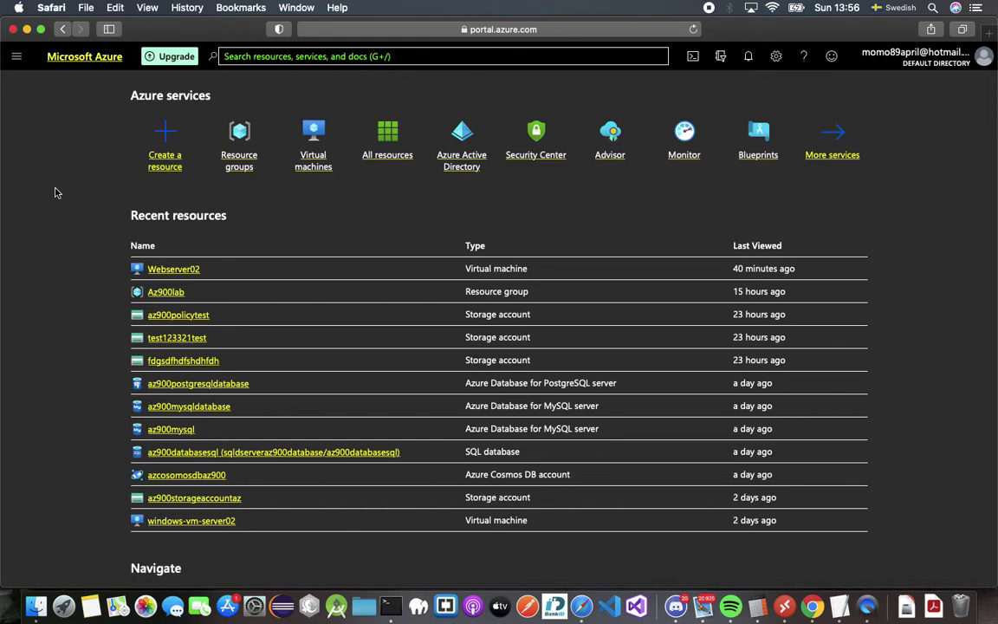
Step: Delete the az-learningpathMS resource group, confirming with its name
click(16, 56)
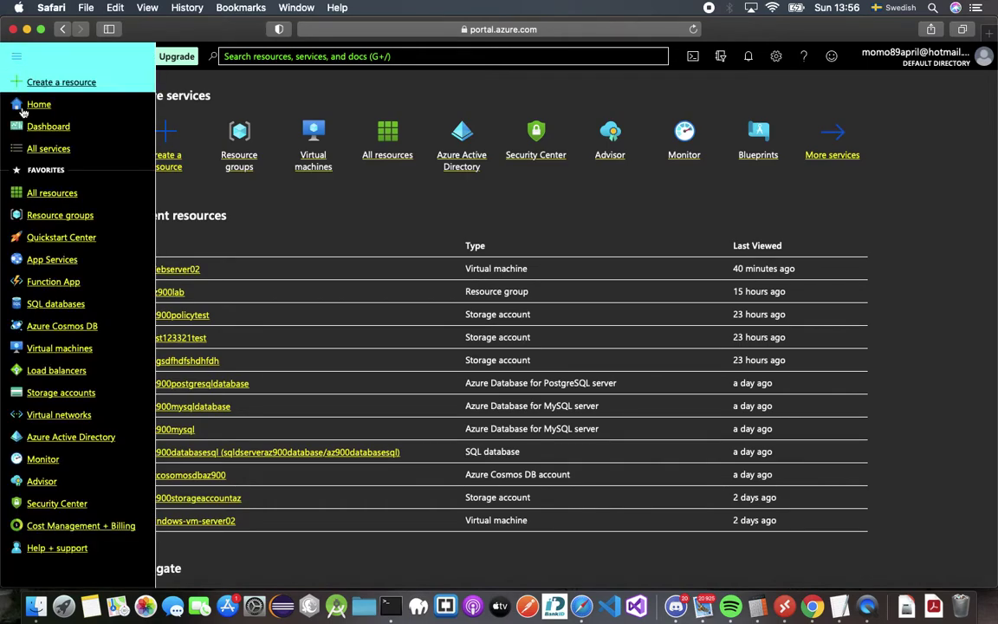
click(50, 215)
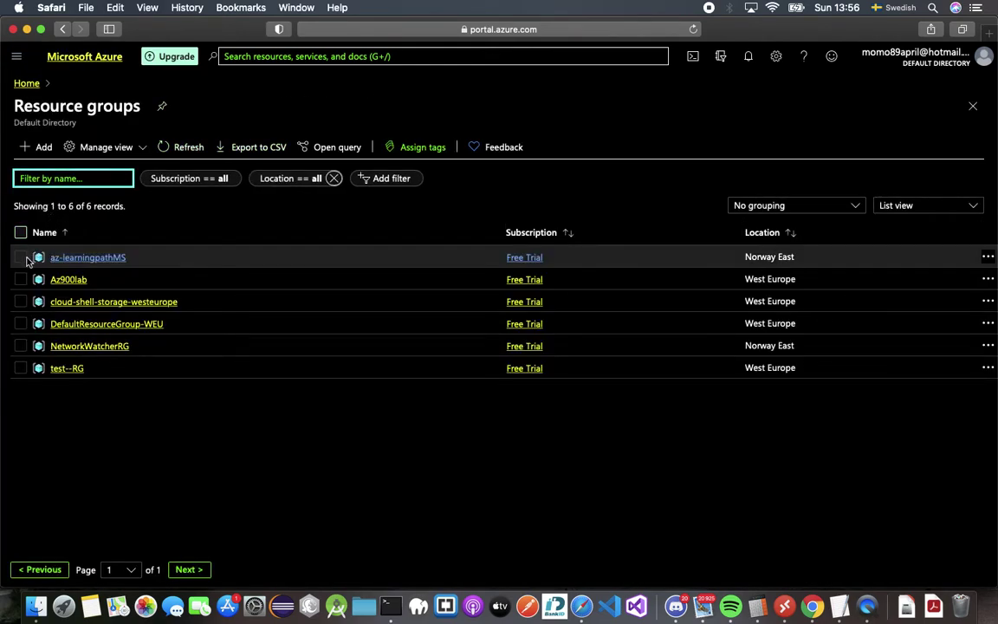
click(72, 257)
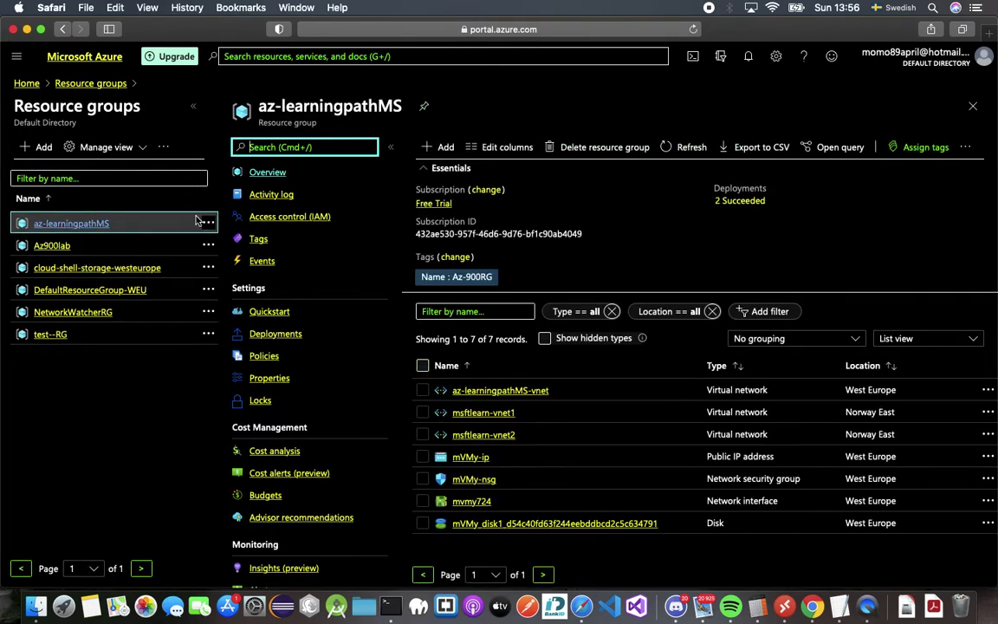
click(611, 149)
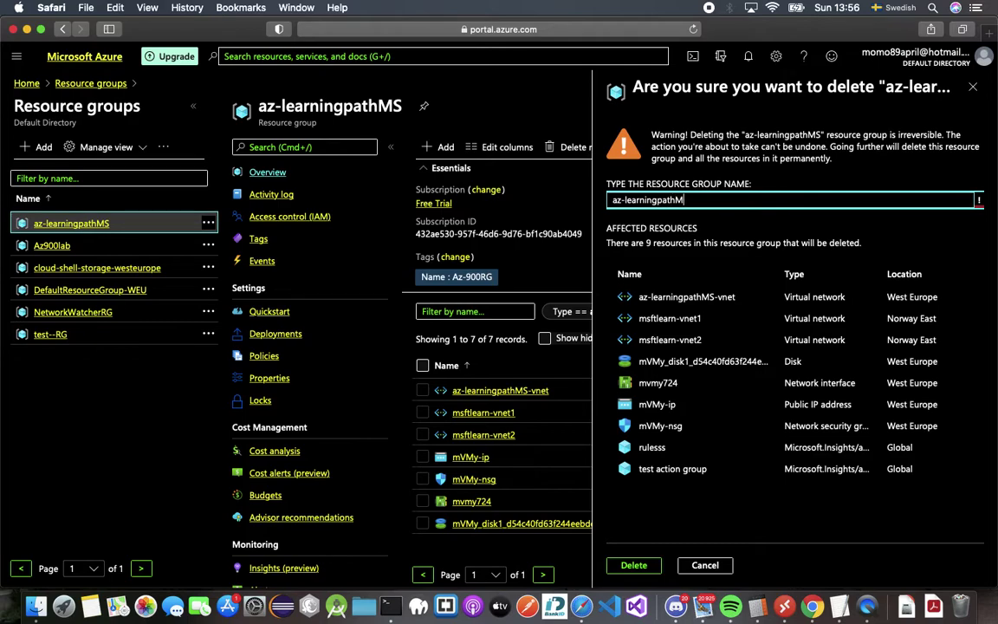
click(633, 565)
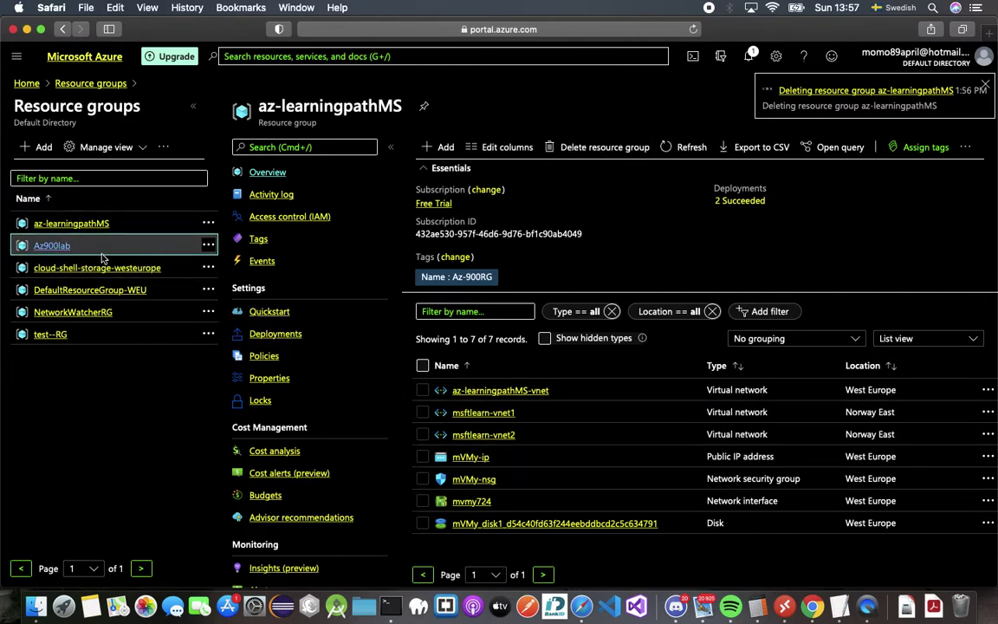
Step: Delete the Az900lab resource group, entering Az900lab as the confirmation name
click(53, 246)
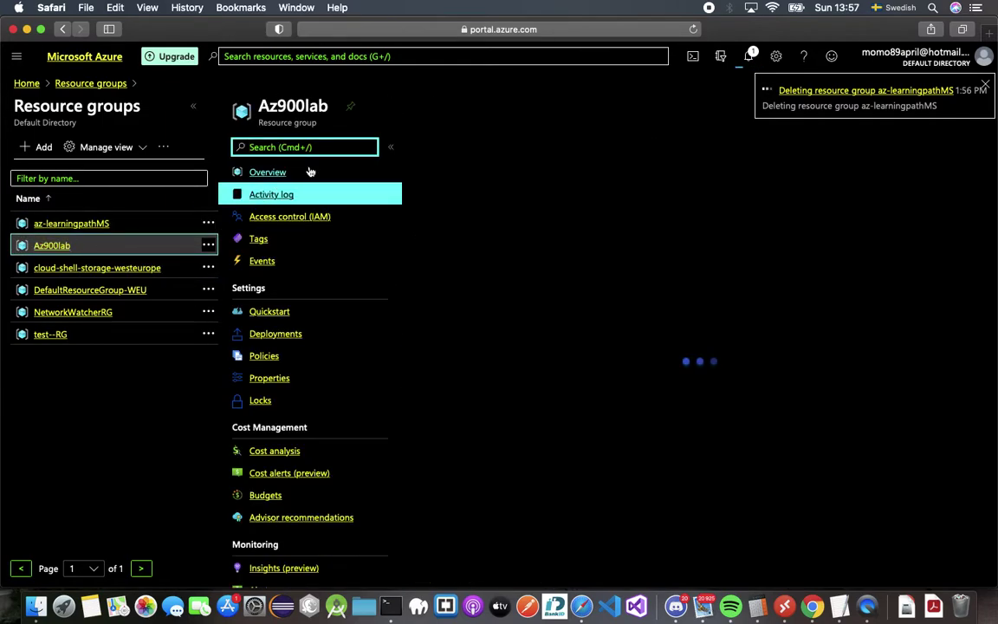
click(597, 148)
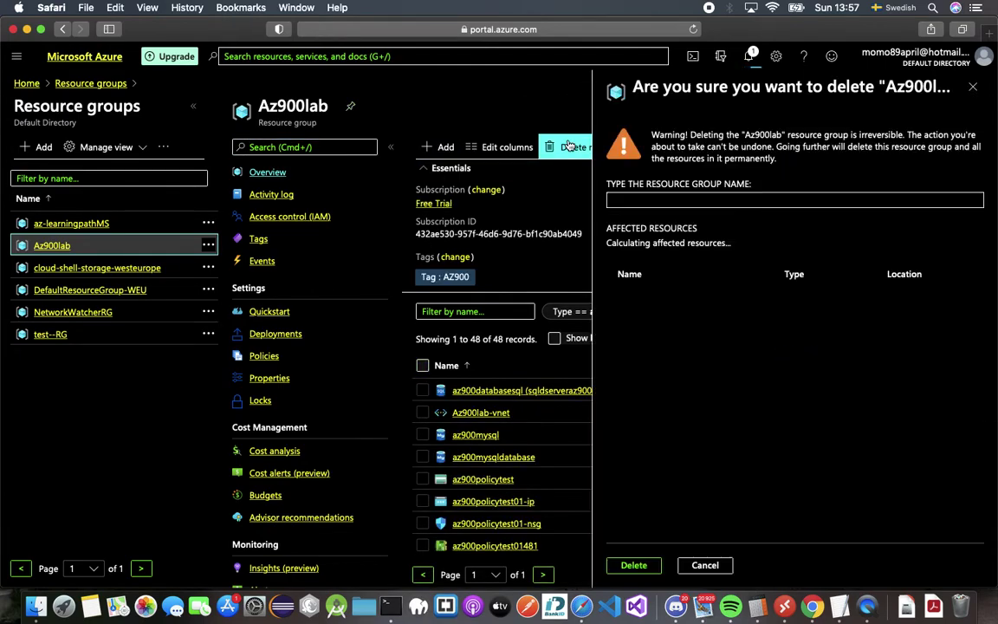
text(Az900)
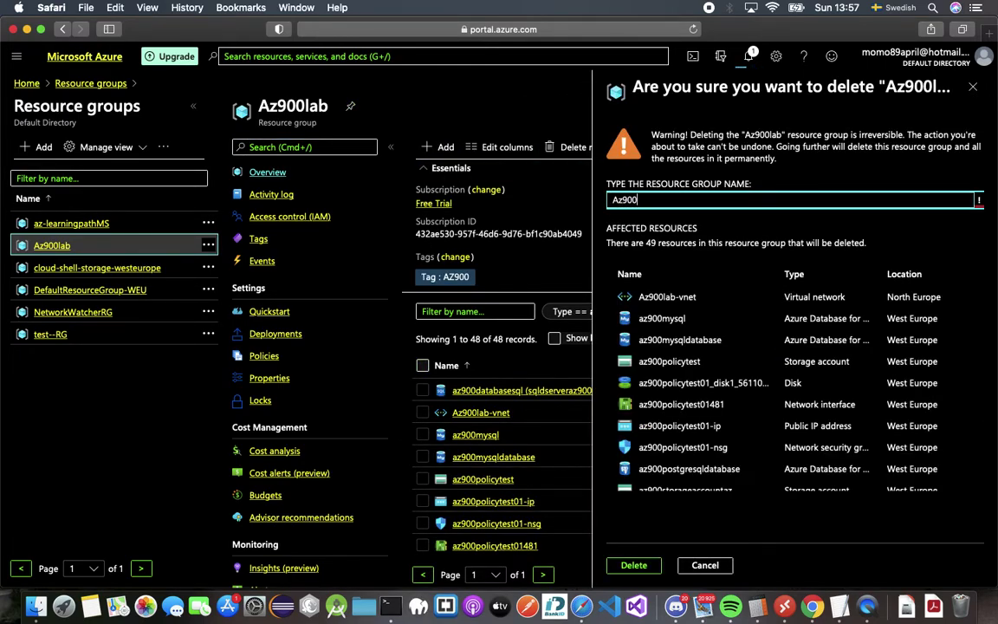
click(651, 565)
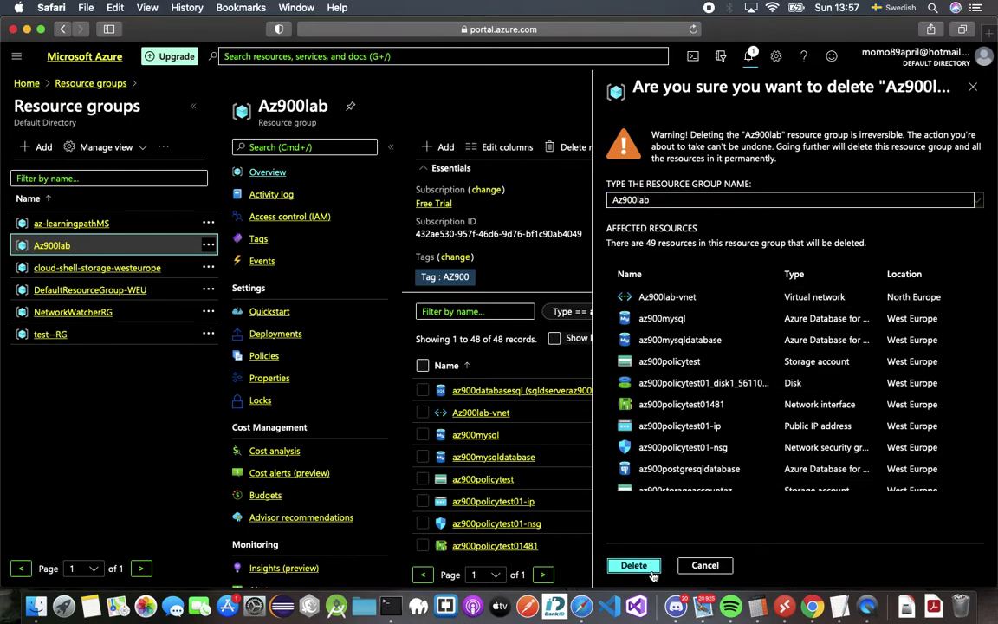
Step: Delete the cloud-shell-storage-westeurope resource group, entering its full name to confirm
click(111, 268)
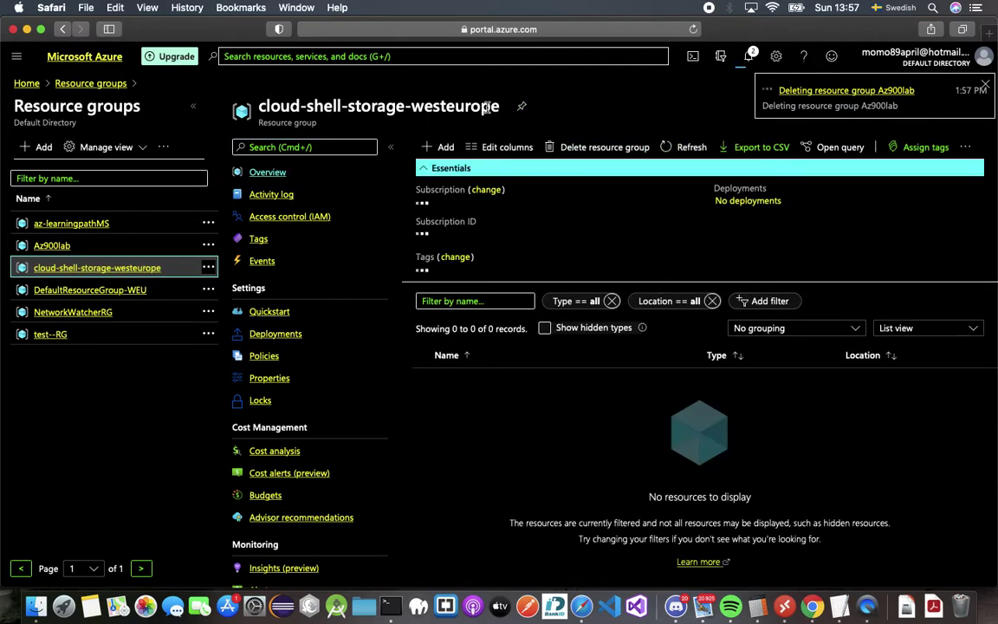
click(580, 147)
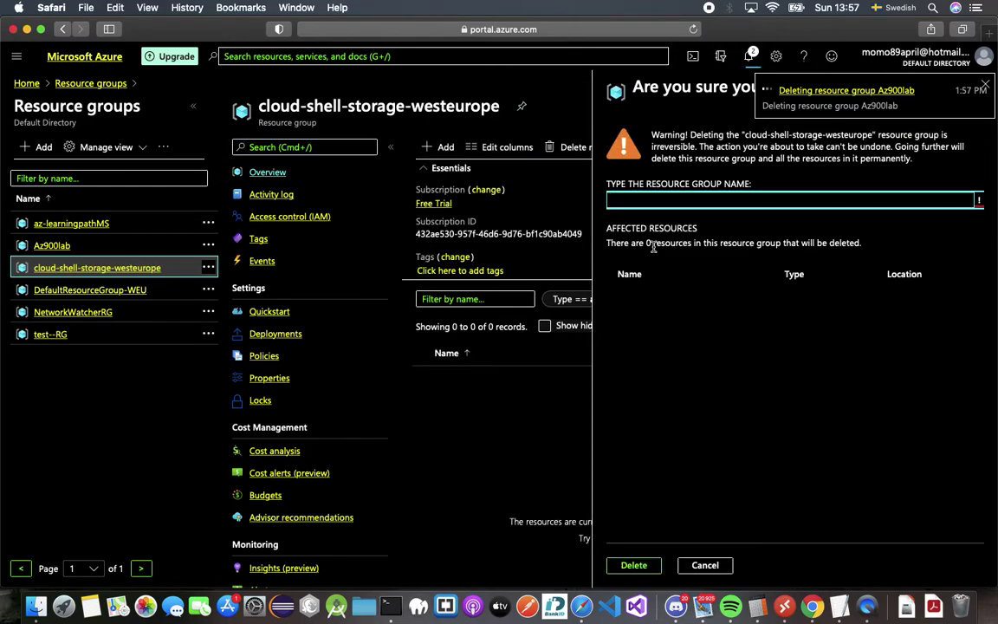
text(c)
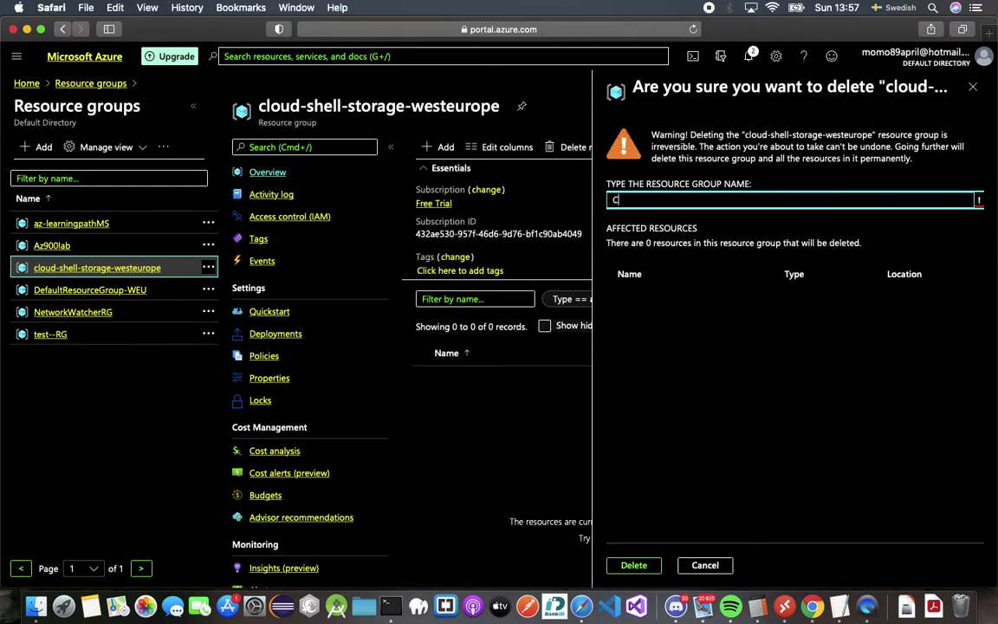
text(loud-shell-storage-westeur)
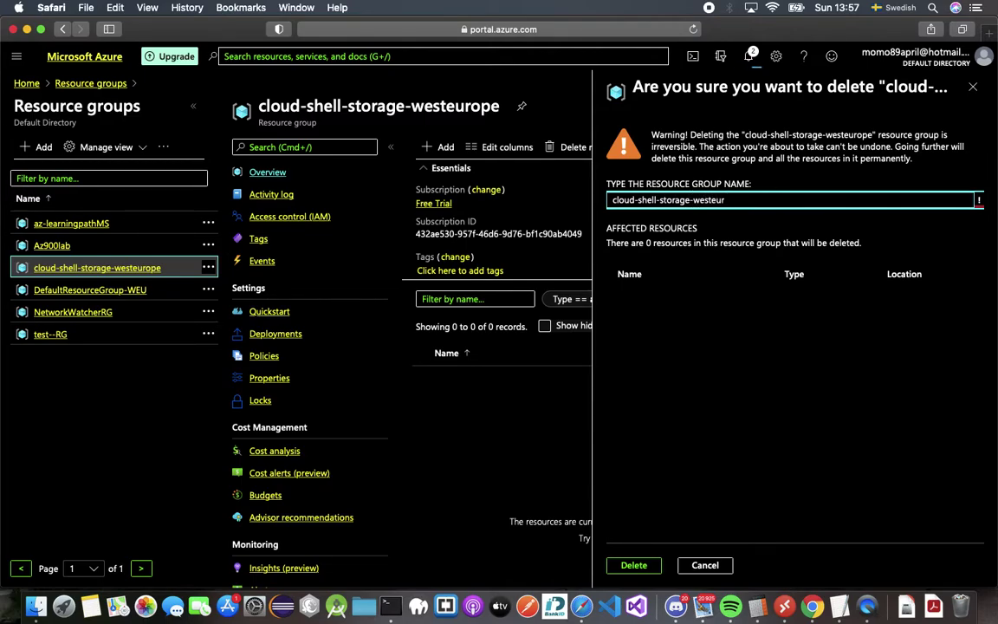
text(ope)
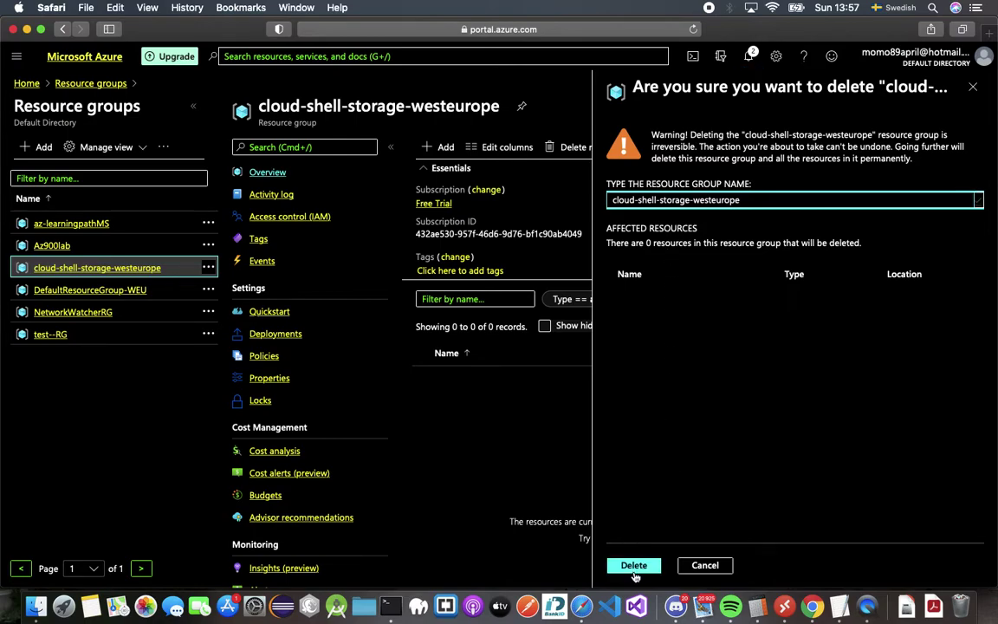
click(633, 564)
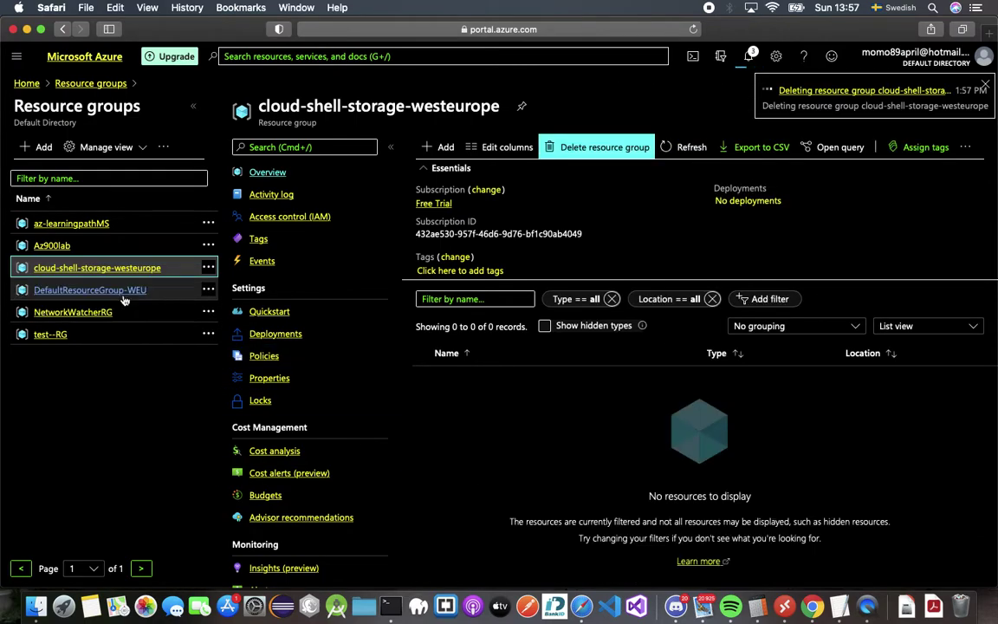
Step: Delete the DefaultResourceGroup-WEU resource group, using its copied name as the confirmation
click(121, 289)
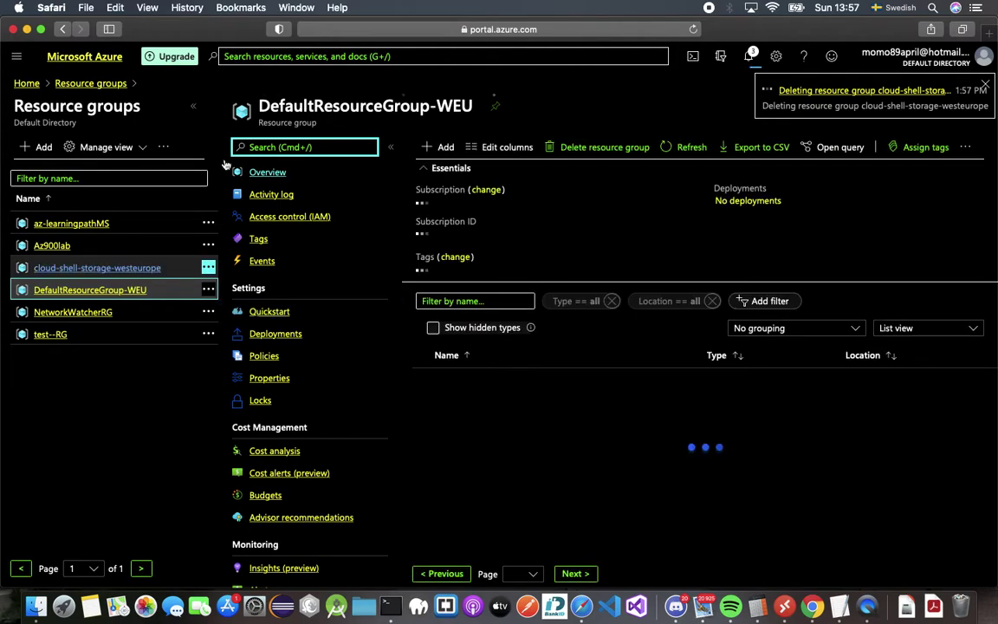
triple_click(296, 108)
key(super+c)
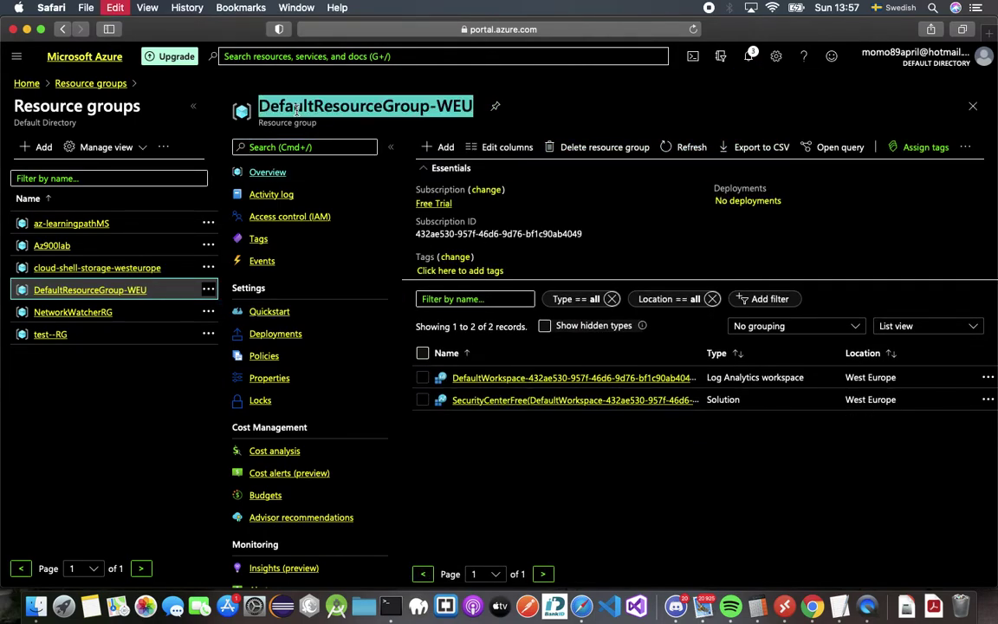
click(580, 157)
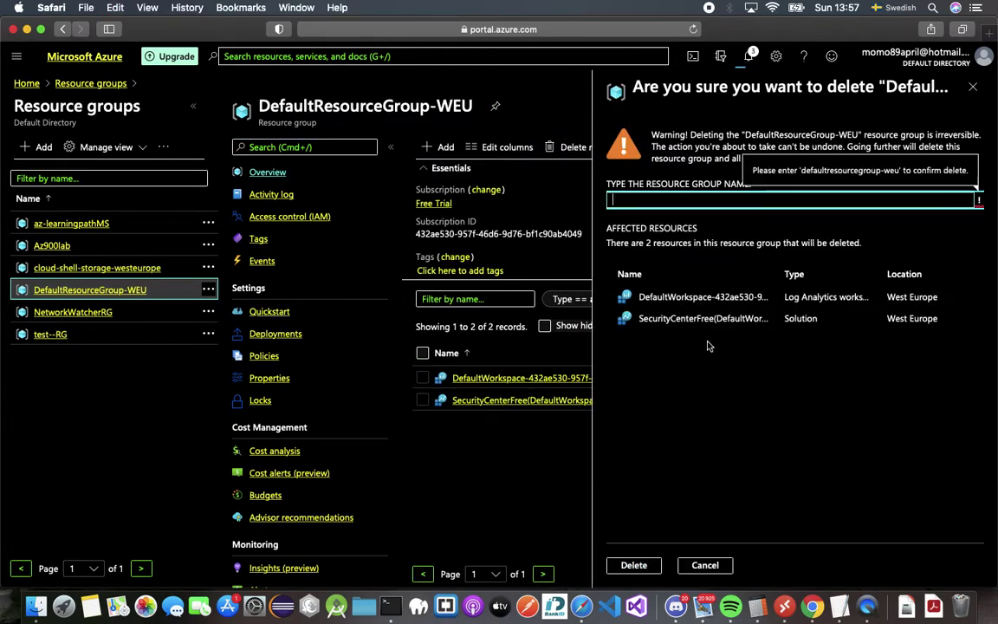
key(super+v)
click(635, 565)
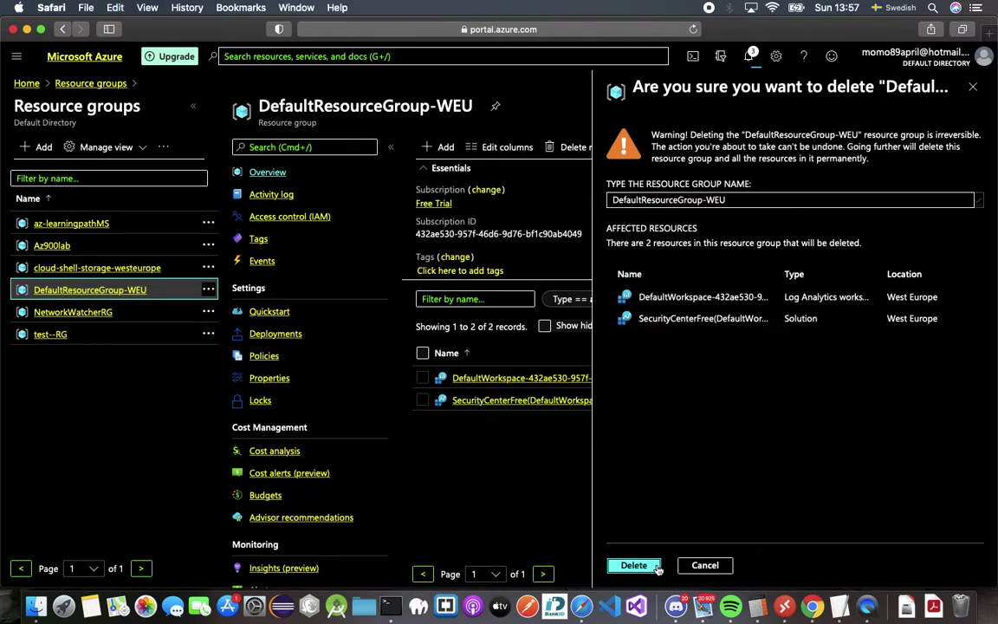
Step: Delete the NetworkWatcherRG resource group, confirming with the name copied from its heading
click(73, 312)
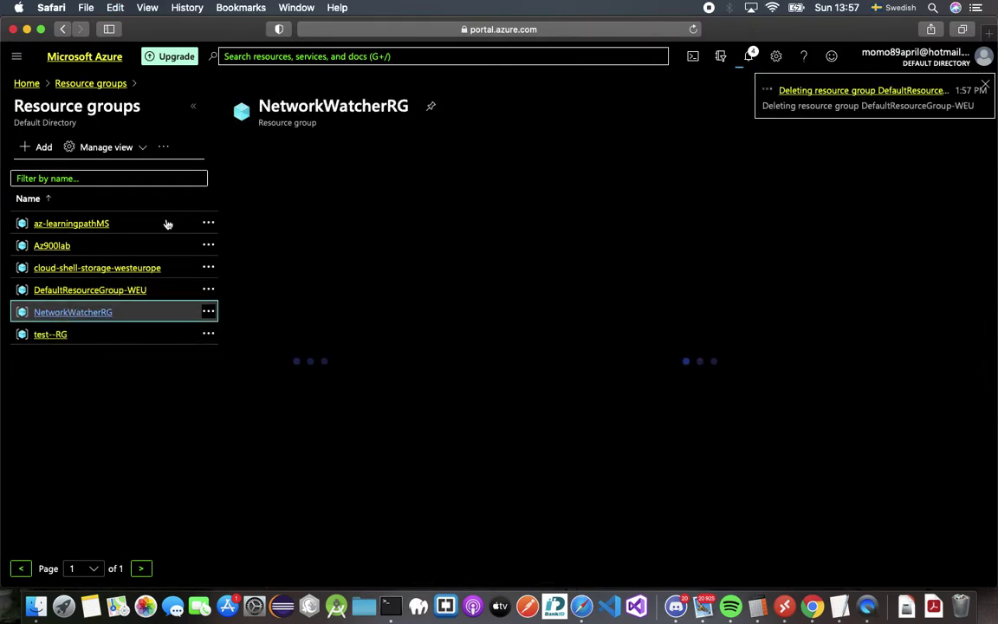
double_click(306, 106)
key(super+c)
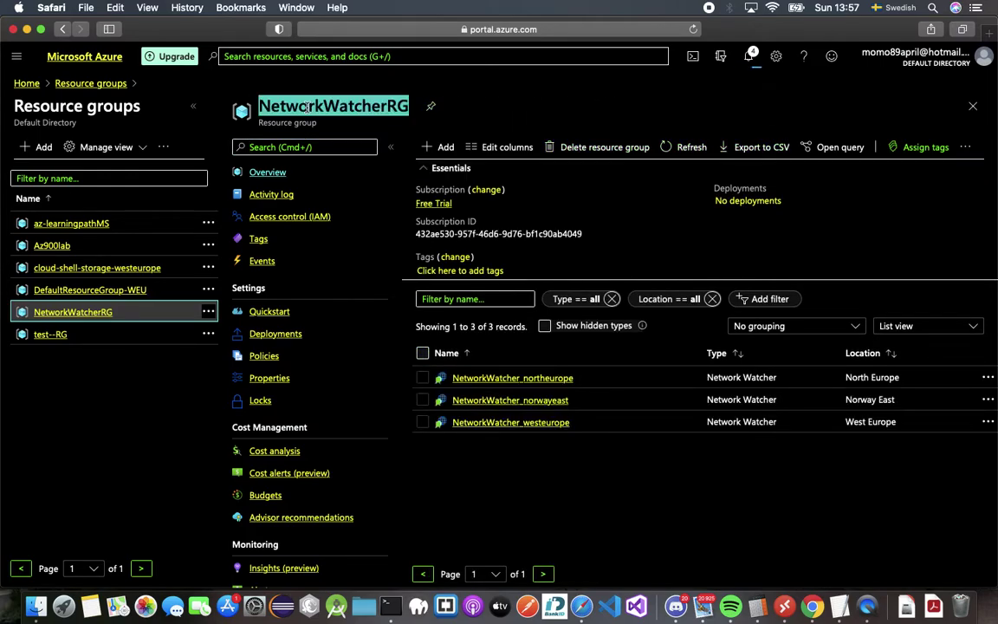
click(576, 147)
key(super+v)
click(633, 565)
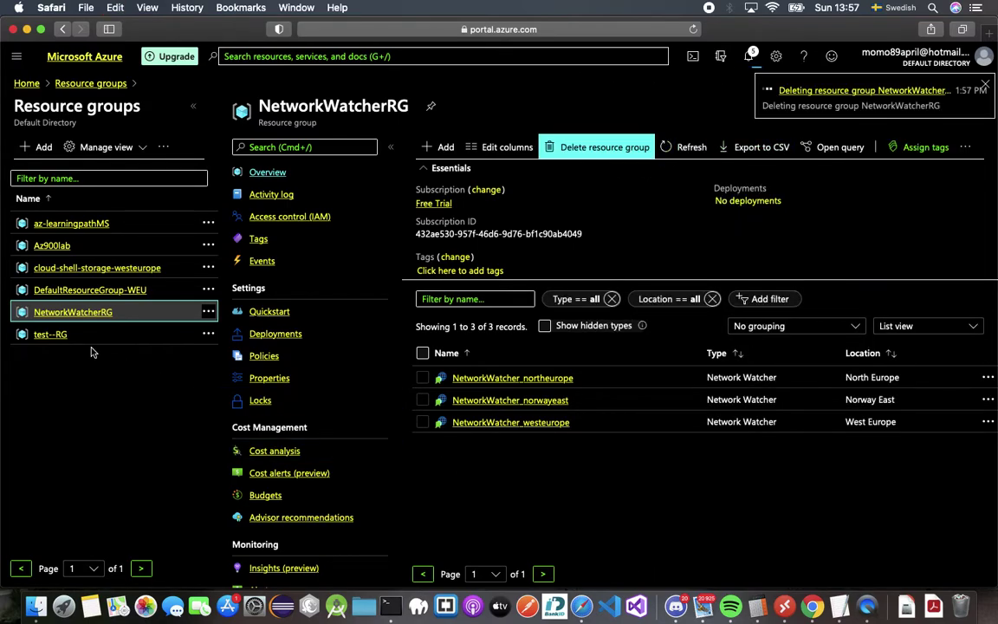
Step: Delete the test--RG resource group, entering test--RG as the confirmation name
click(52, 335)
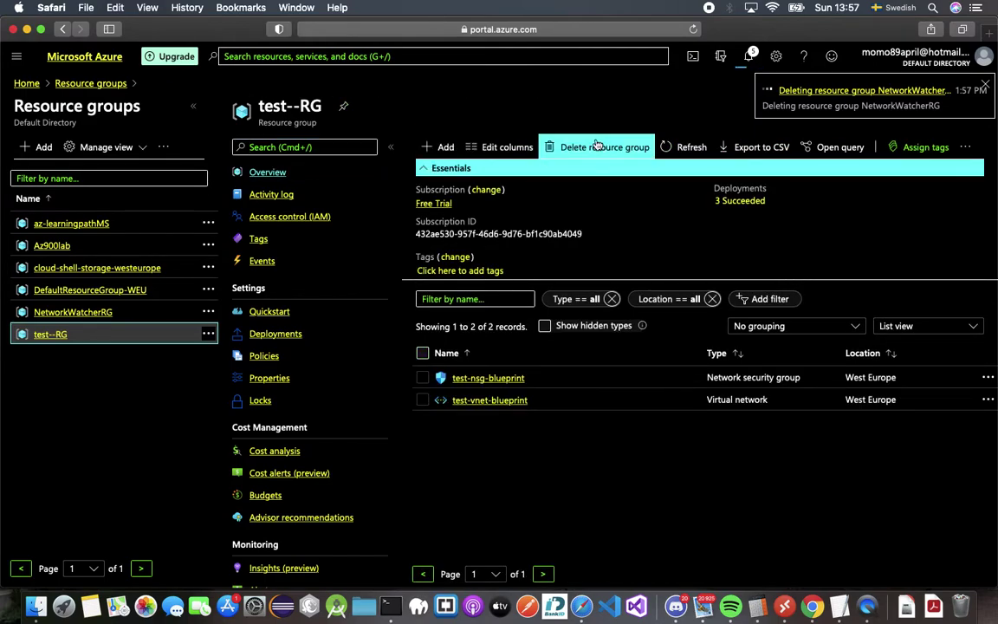
click(563, 147)
key(super+v)
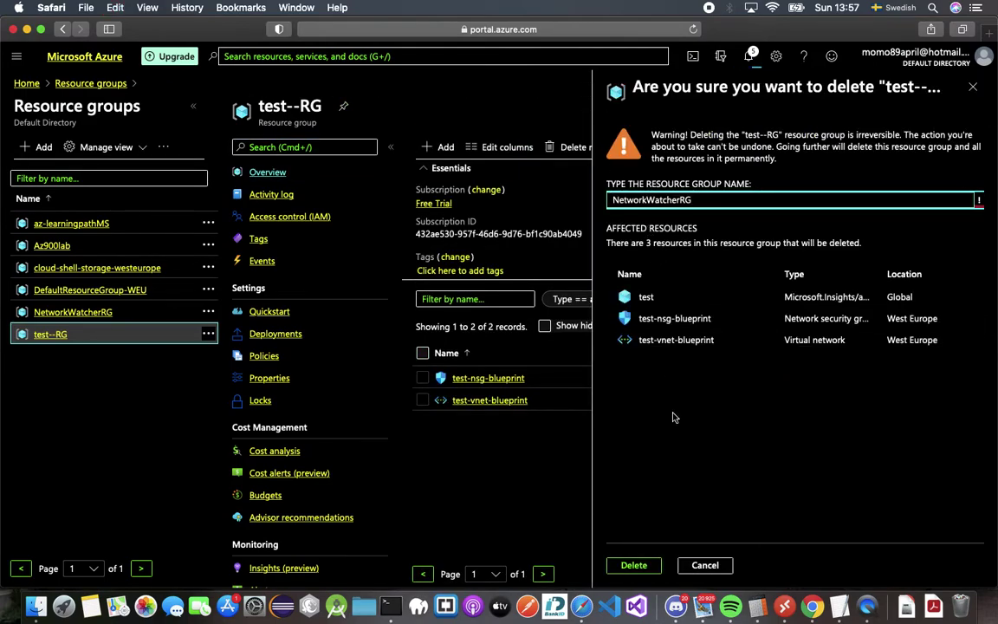
key(super+a)
text(tees)
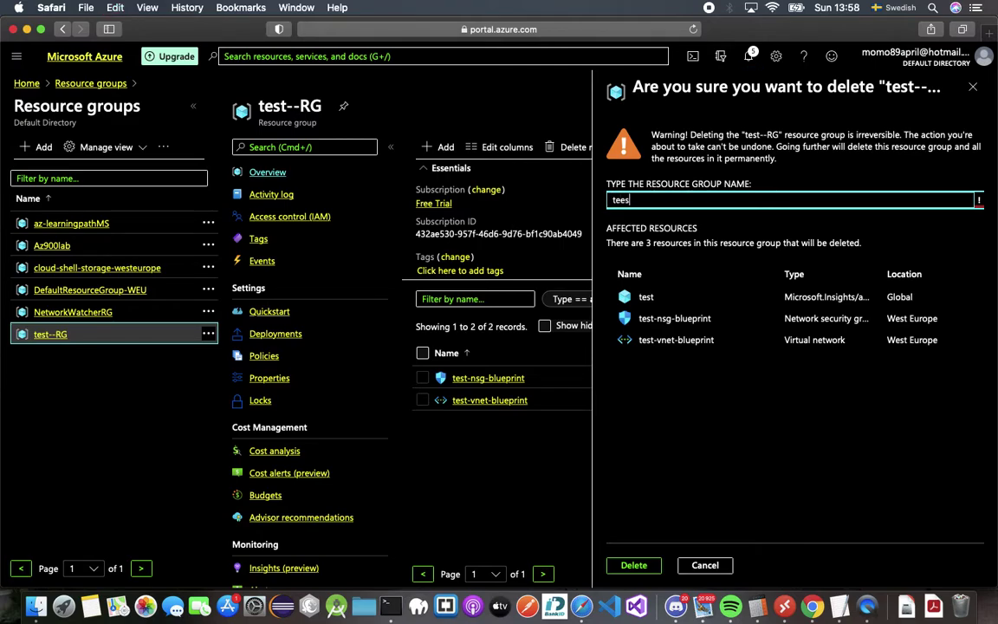
key(BackSpace)
key(BackSpace)
text(st-)
click(631, 564)
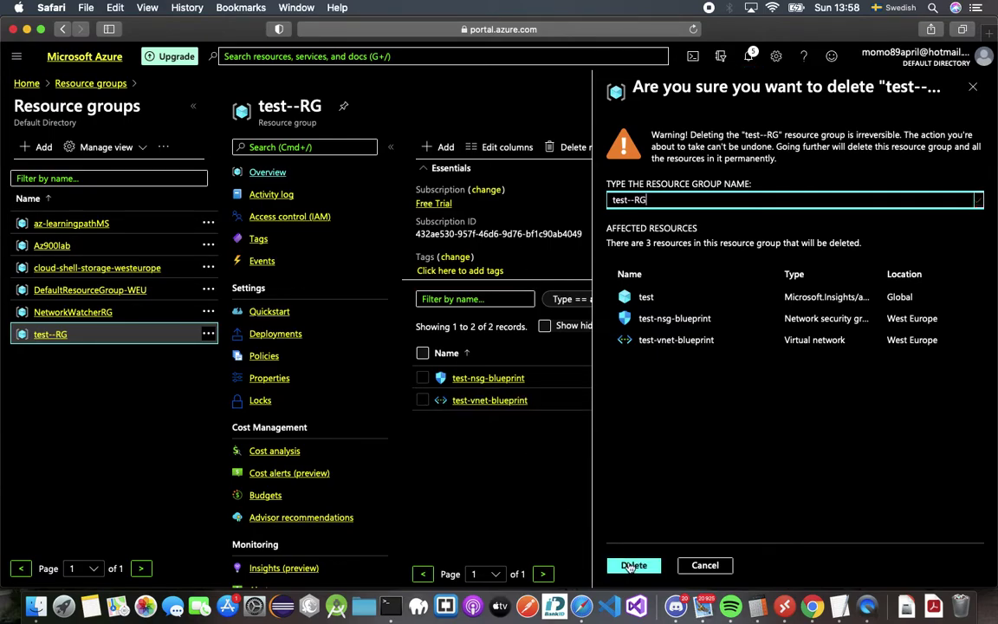
Step: Review the resource group deletion notifications and return to the portal home page
click(745, 57)
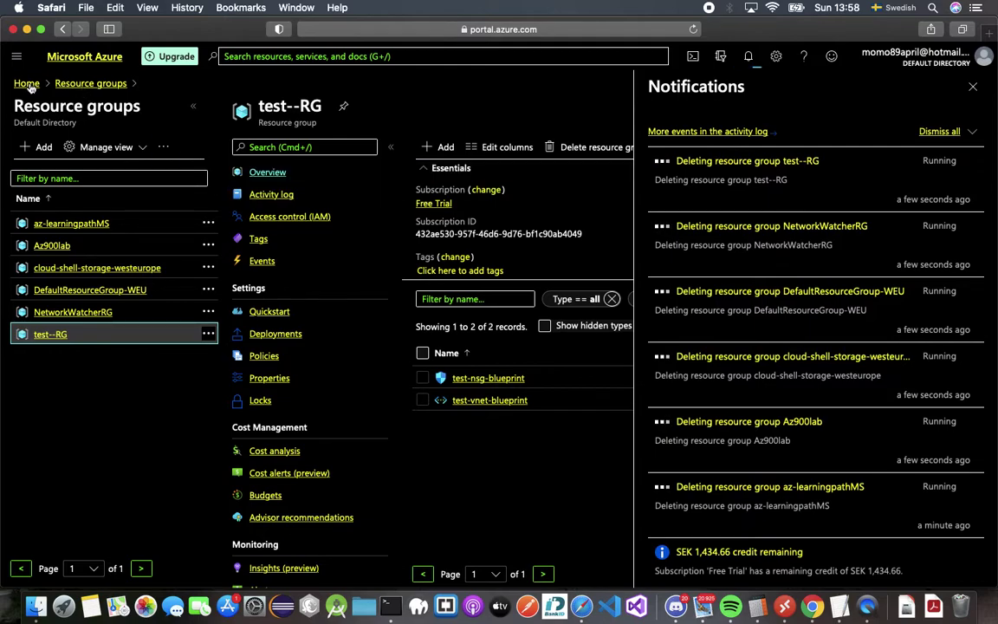
click(27, 83)
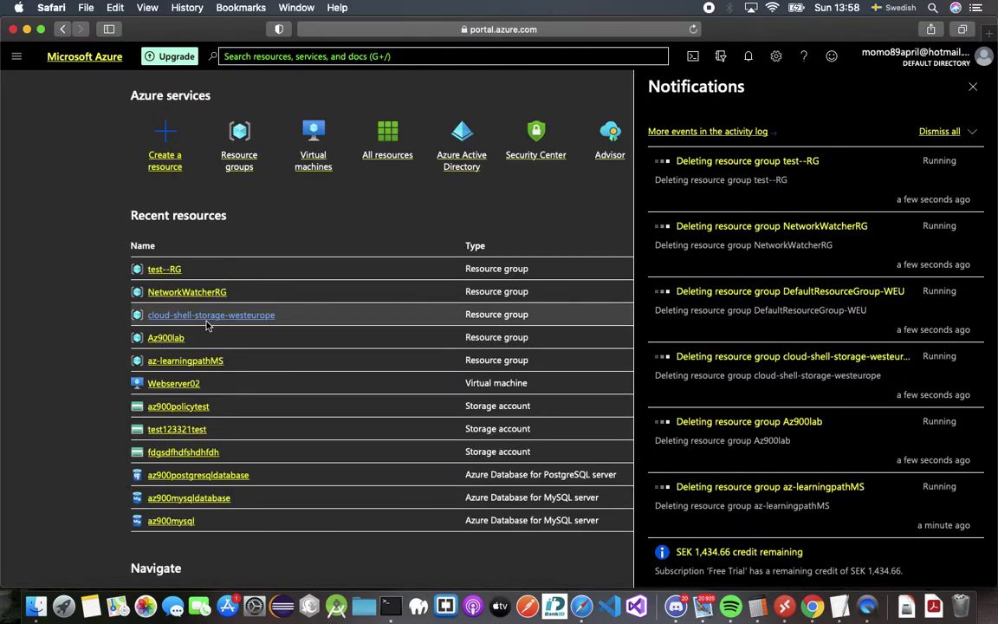
double_click(222, 295)
click(298, 322)
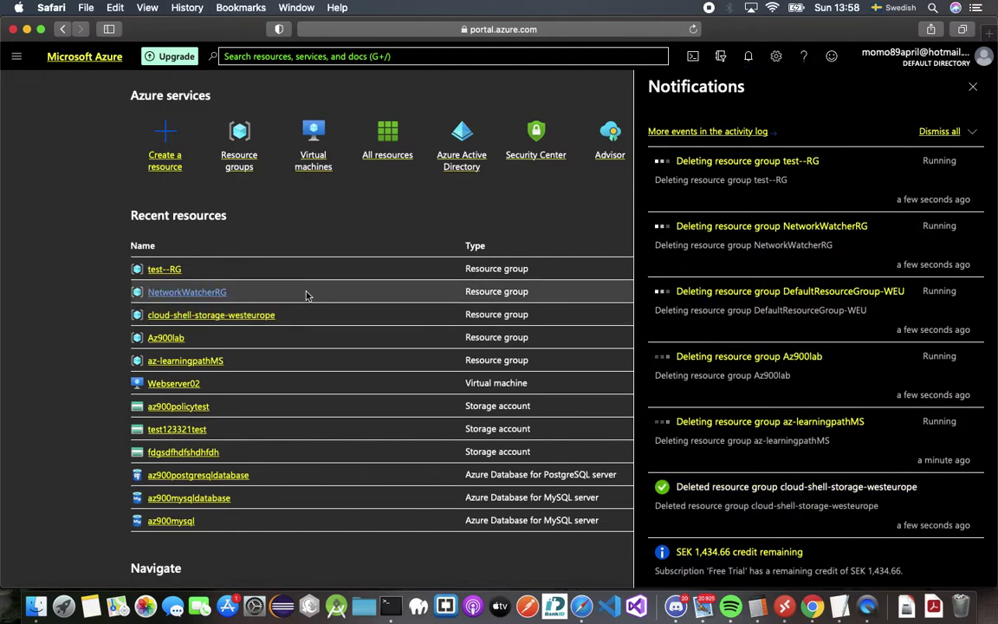
scroll(719, 417, down, 2)
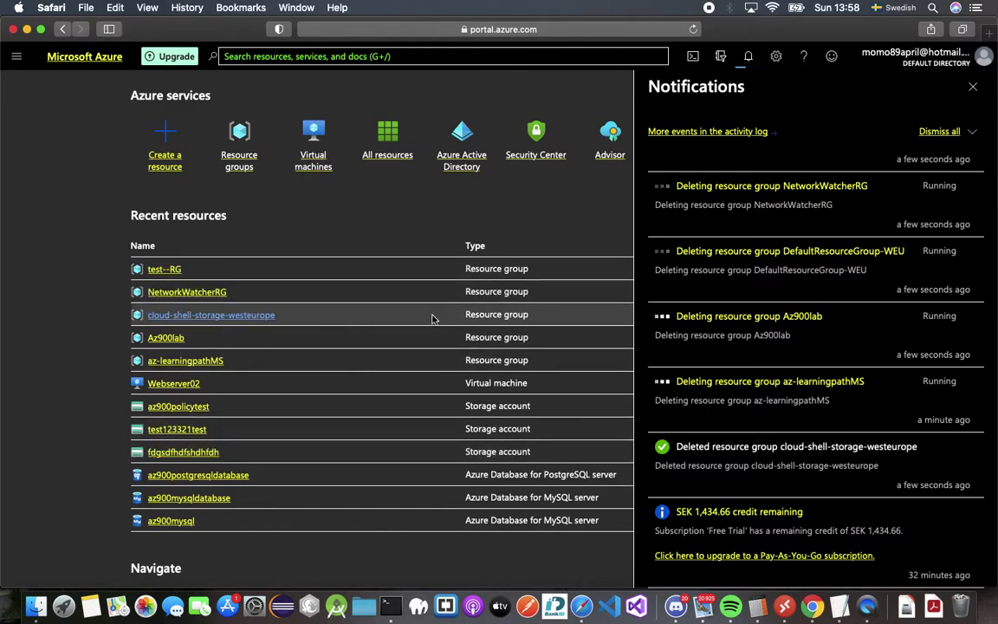
Step: Search for the Activity log service and view the change history of the most recent Delete resource group event
click(7, 53)
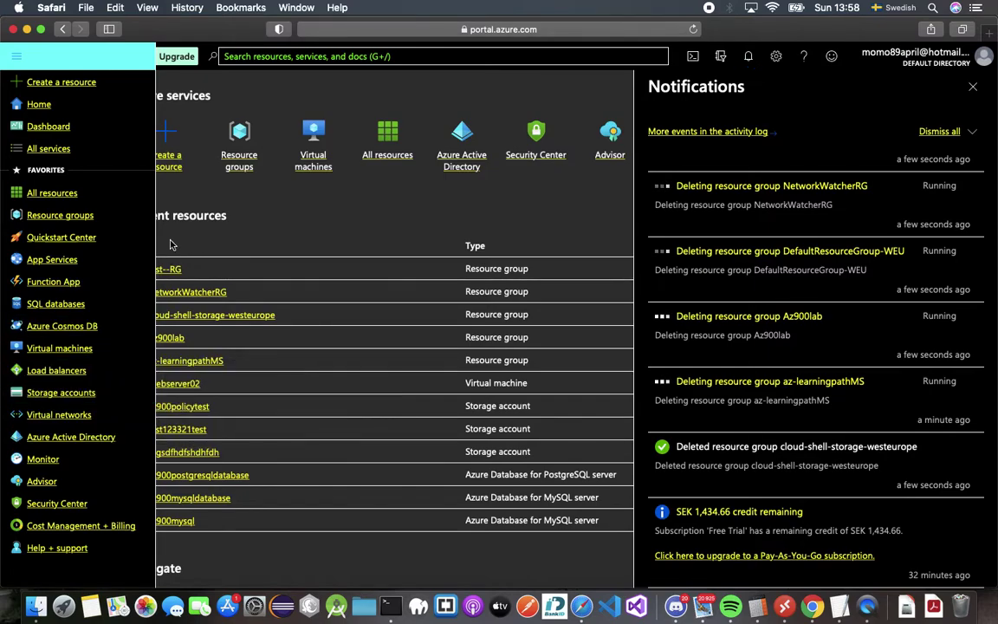
click(303, 55)
text(ac)
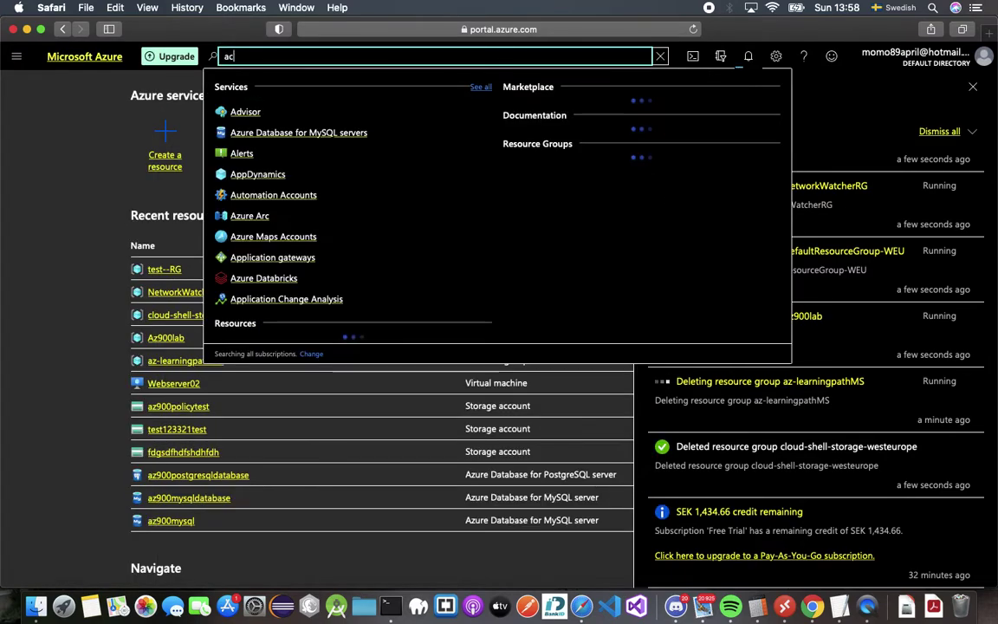
text(tive)
click(260, 110)
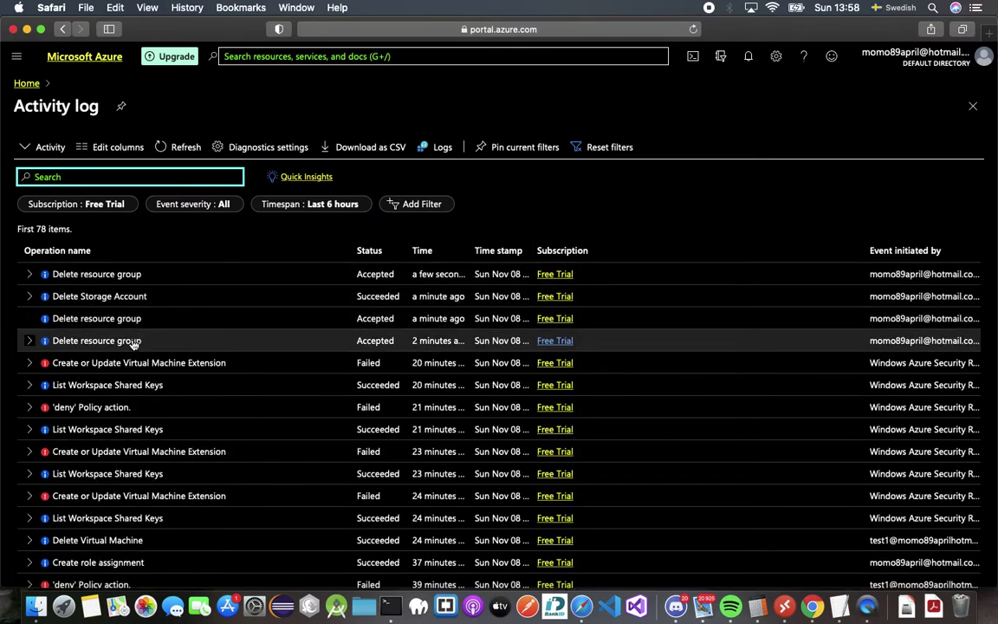
click(127, 276)
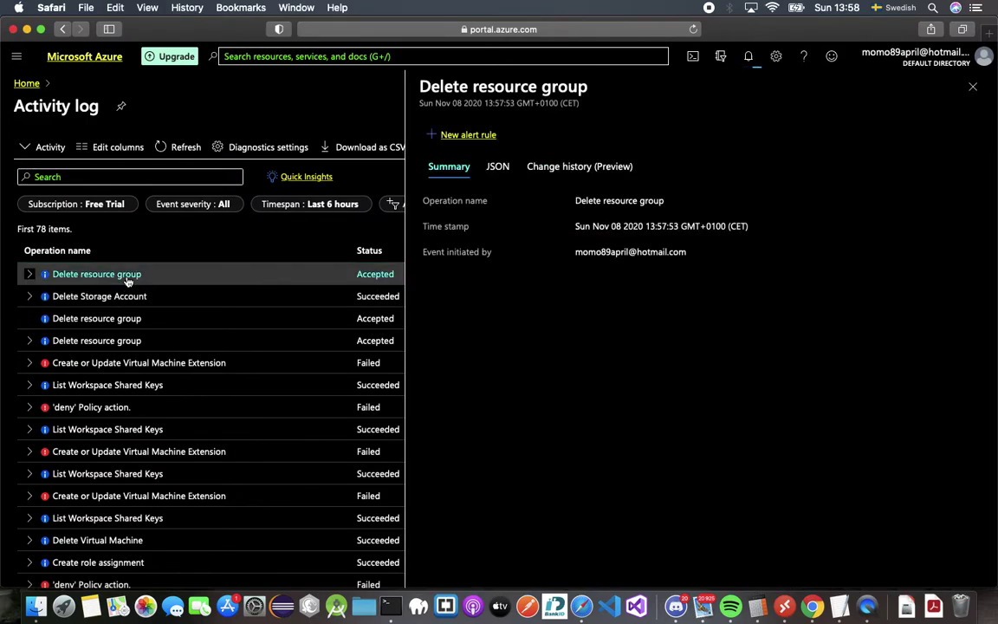
click(586, 167)
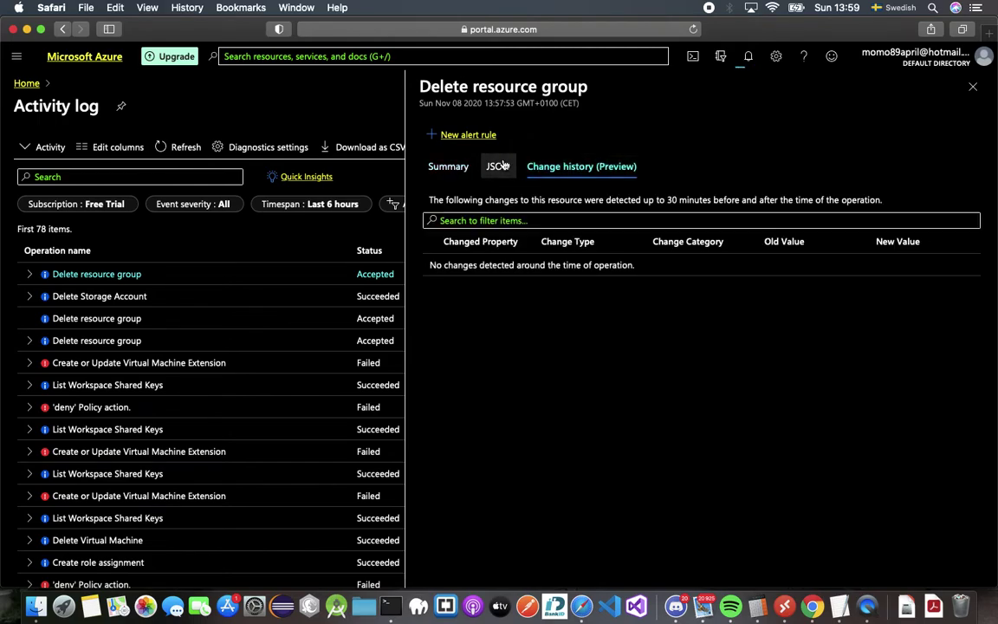
Step: Review the summaries of the latest Delete resource group events and the Delete Storage Account event in the activity log
click(498, 165)
click(452, 169)
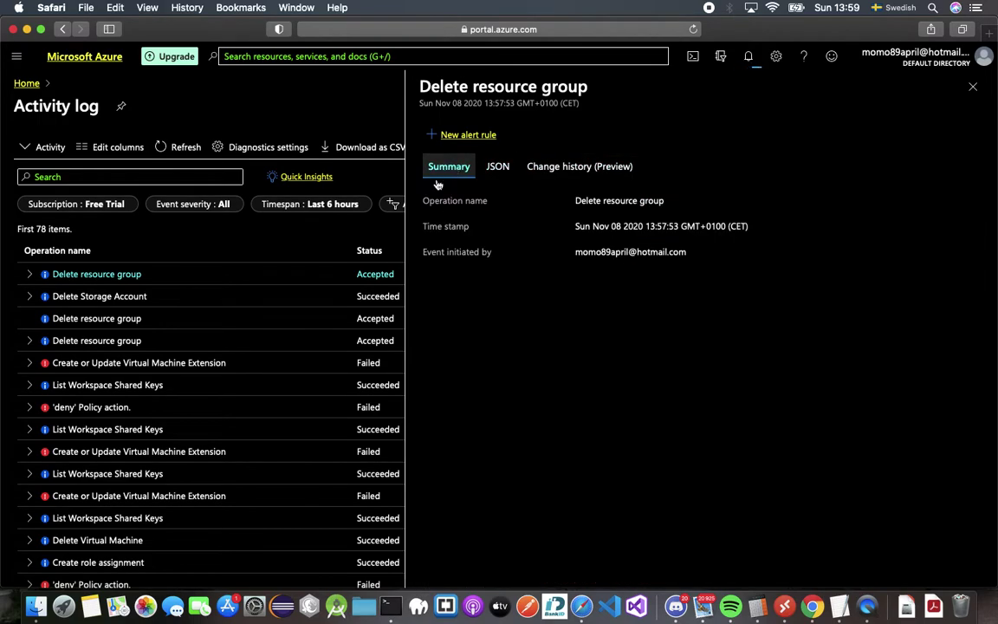
click(234, 315)
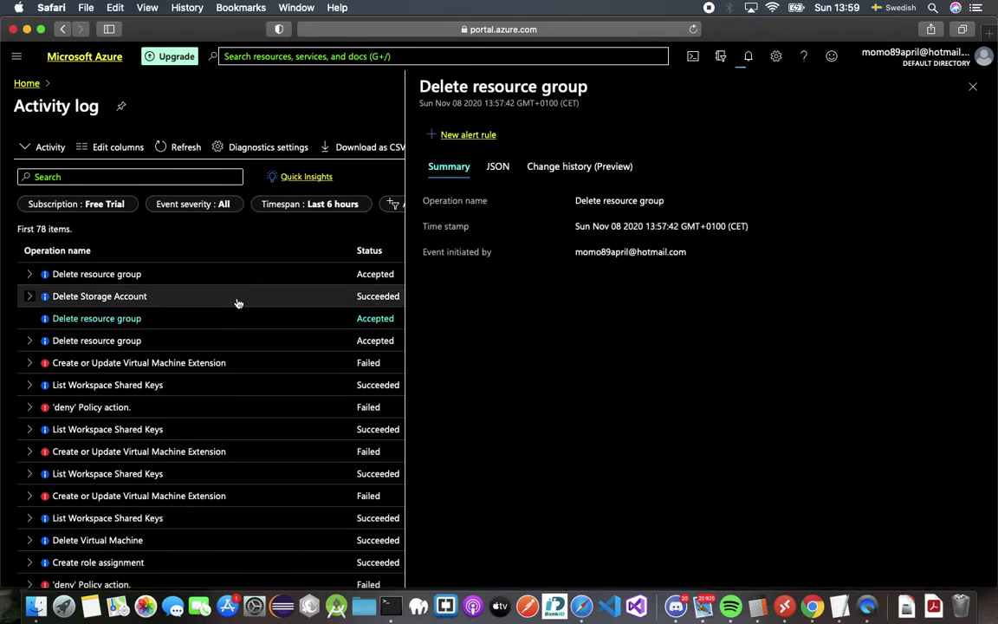
click(238, 302)
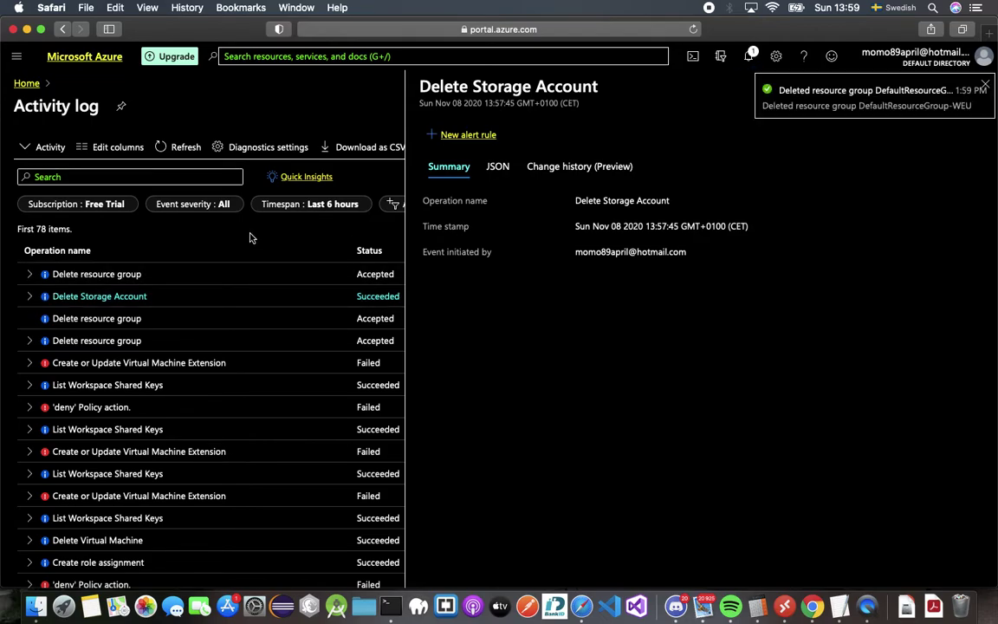
Step: Return to the portal home page and check the deletion notifications before and after reloading the page
click(27, 84)
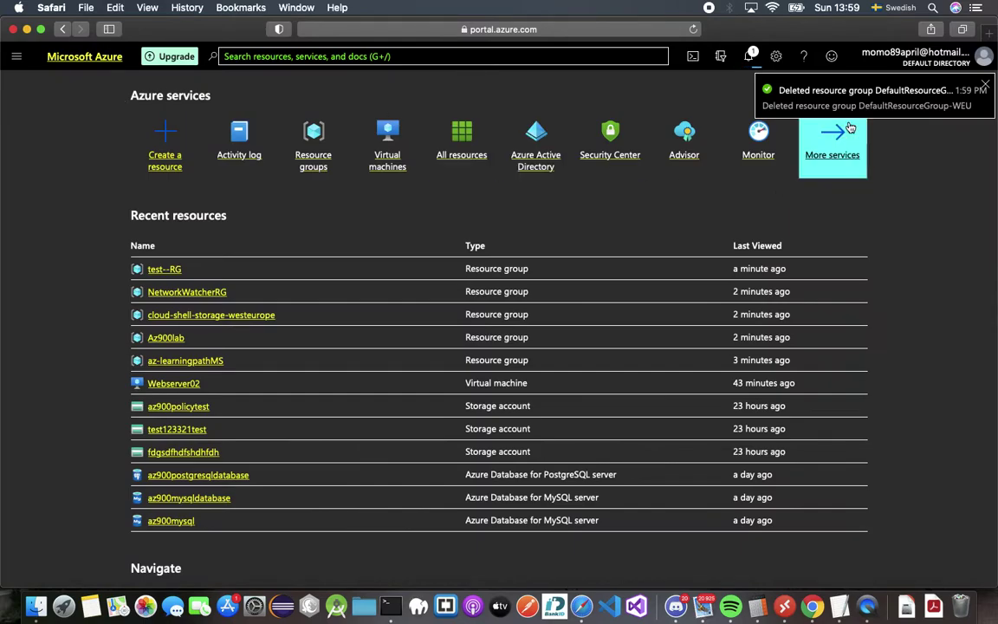
click(748, 55)
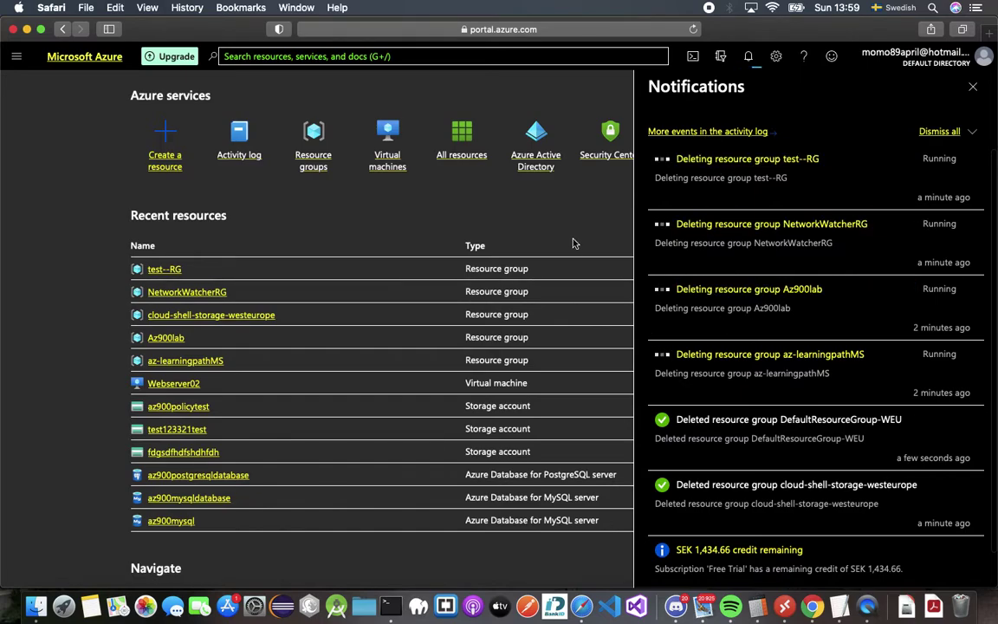
click(689, 29)
key(Return)
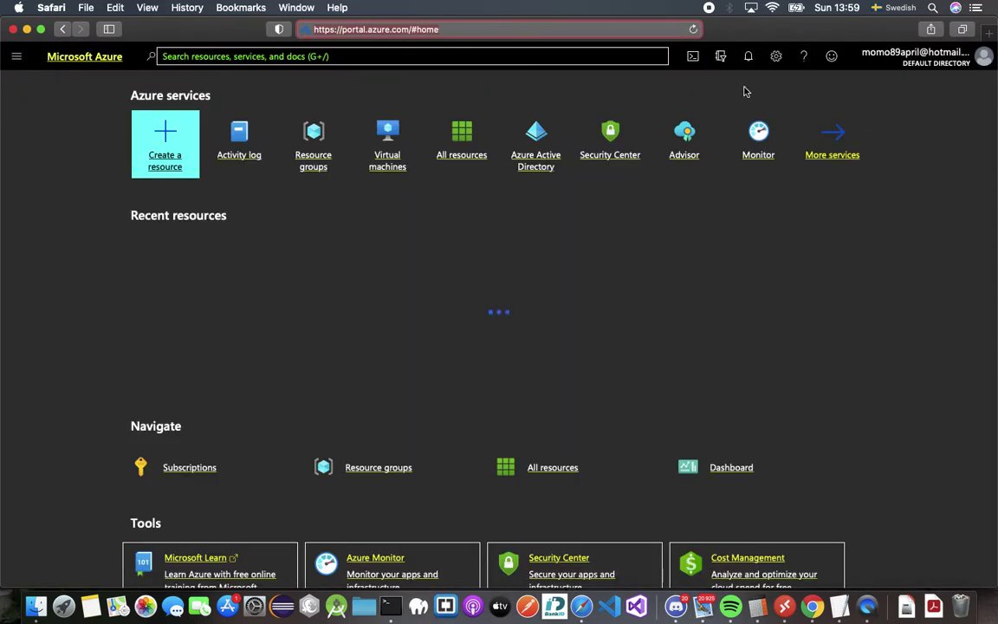
click(748, 57)
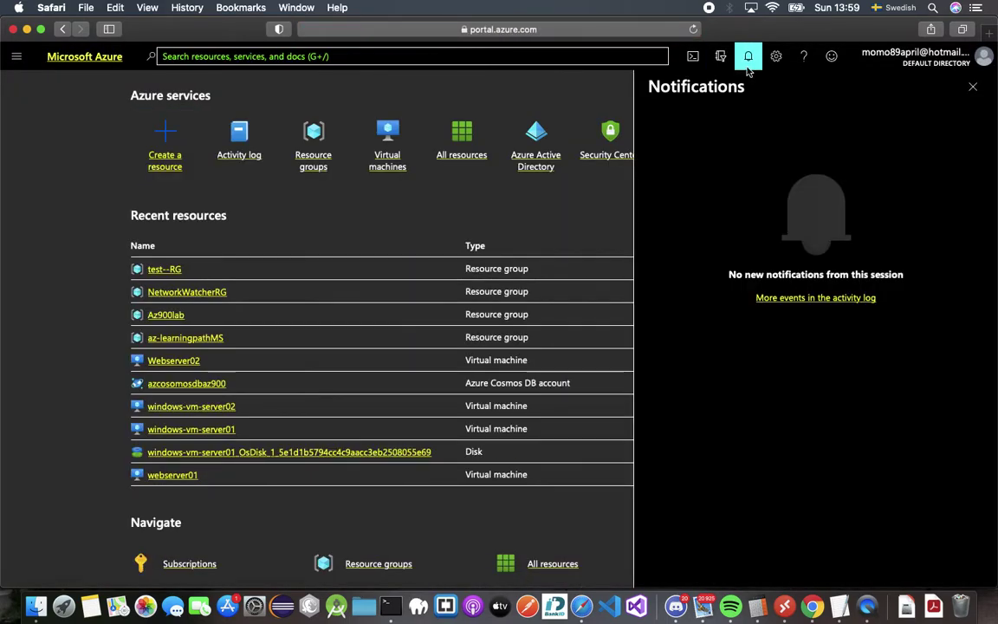
click(748, 61)
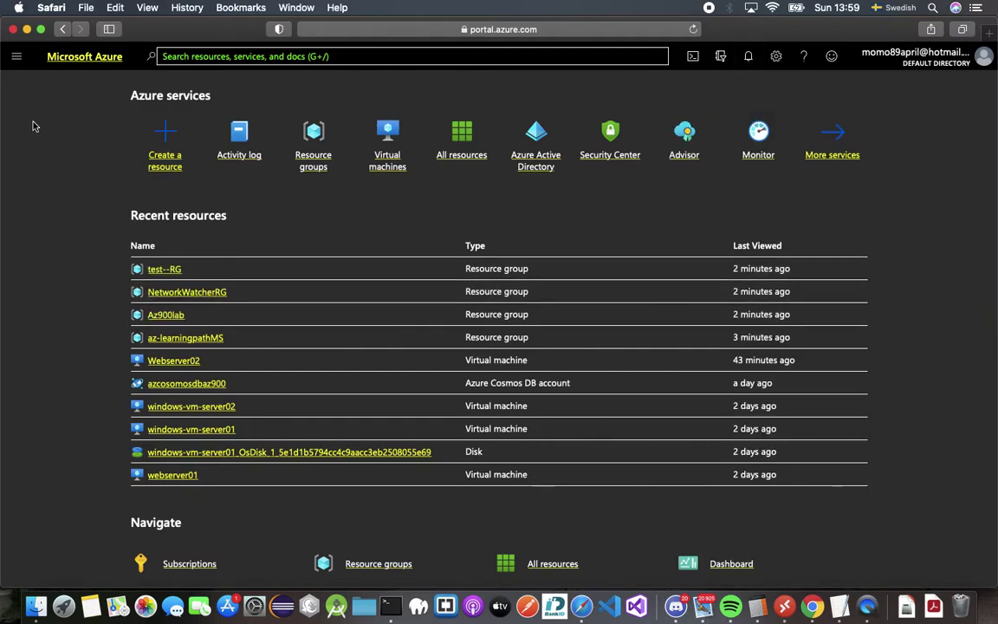
Step: Examine the All resources list for resources still in the subscription and return to the portal home page
click(15, 57)
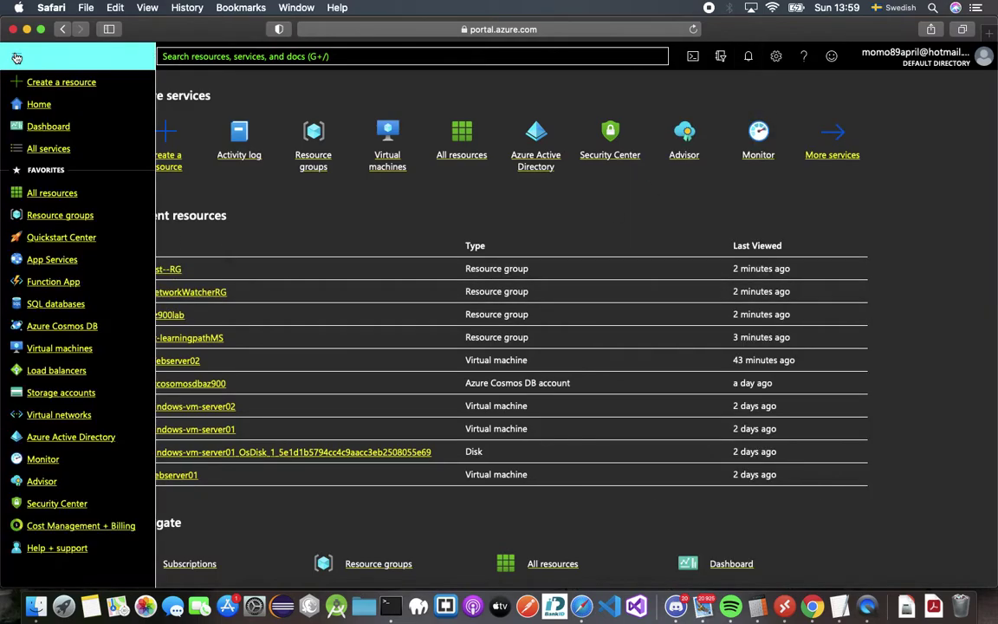
click(50, 180)
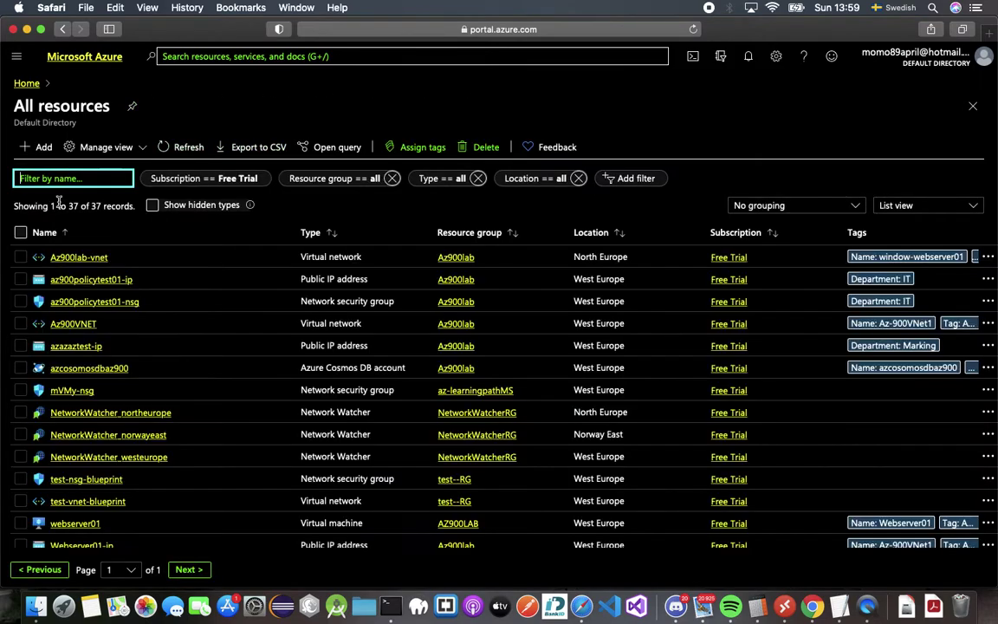
scroll(86, 286, down, 2)
scroll(98, 329, up, 2)
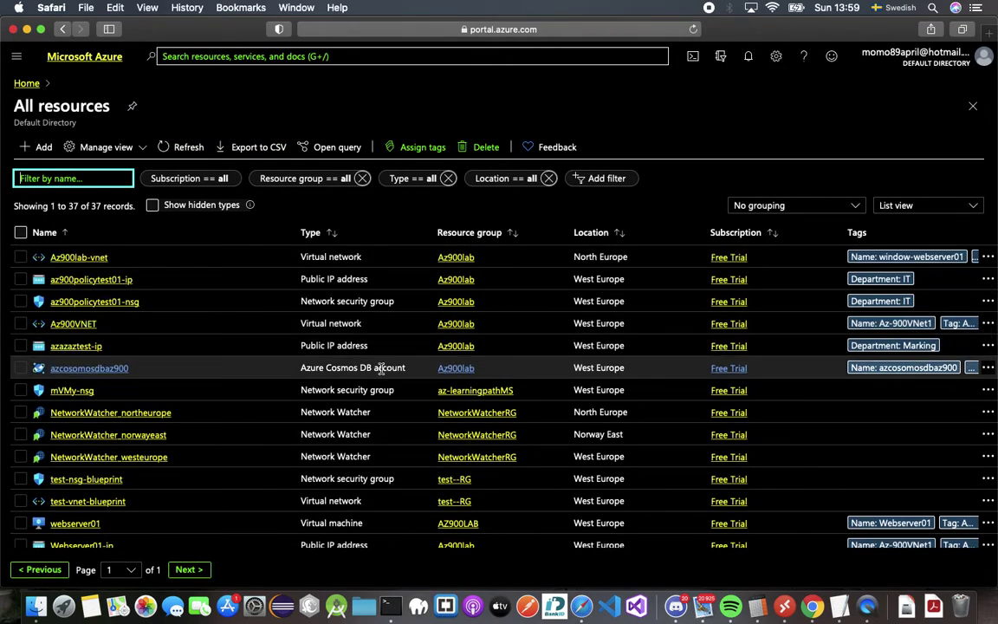
scroll(379, 362, down, 10)
scroll(379, 361, up, 10)
click(28, 95)
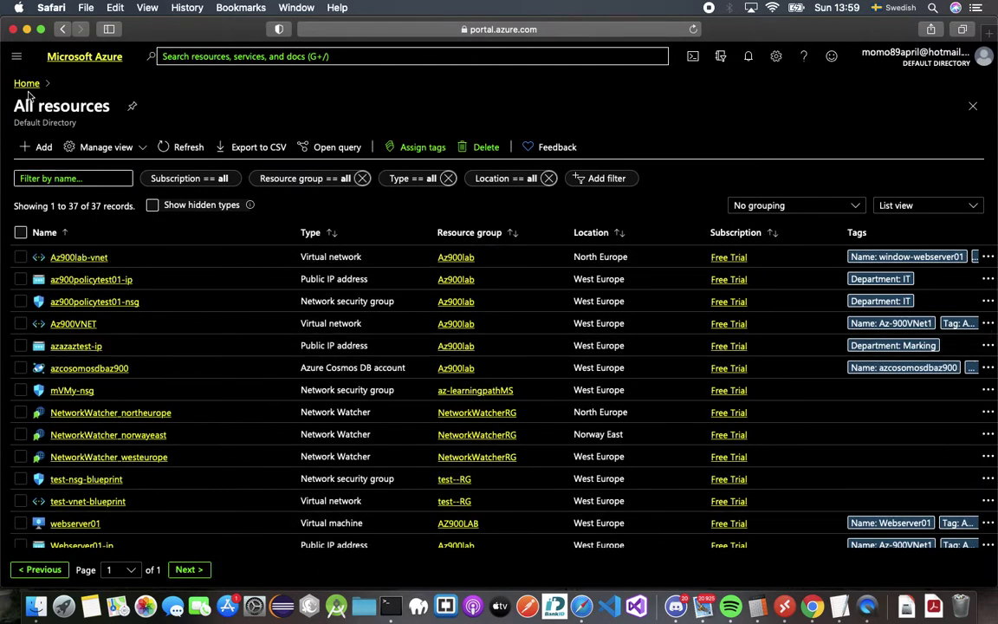
click(27, 83)
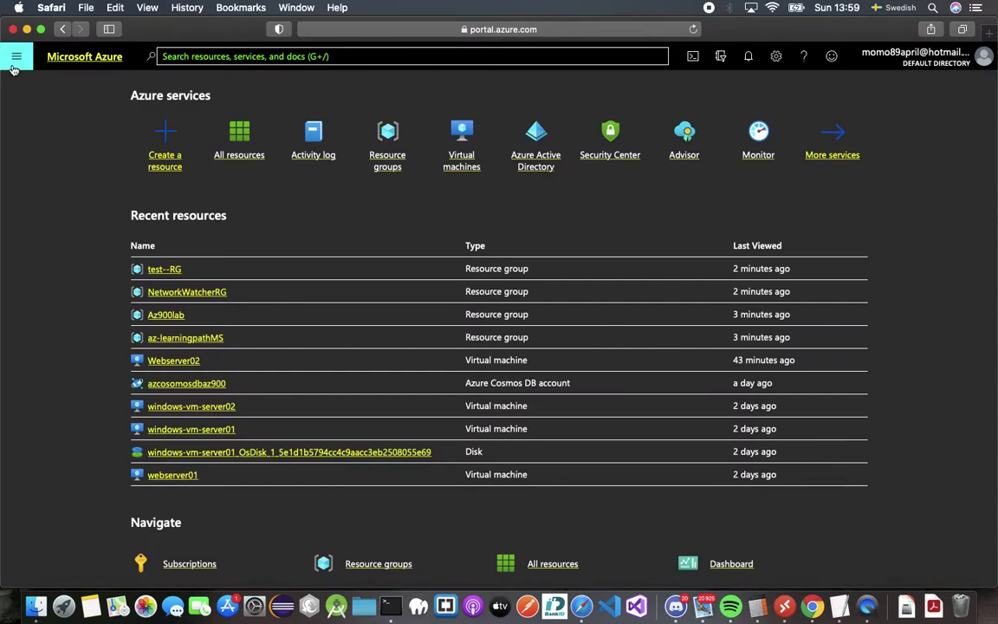
Step: Delete the Az900lab resource group from the Resource groups list, entering Az900lab as the confirmation name
click(15, 55)
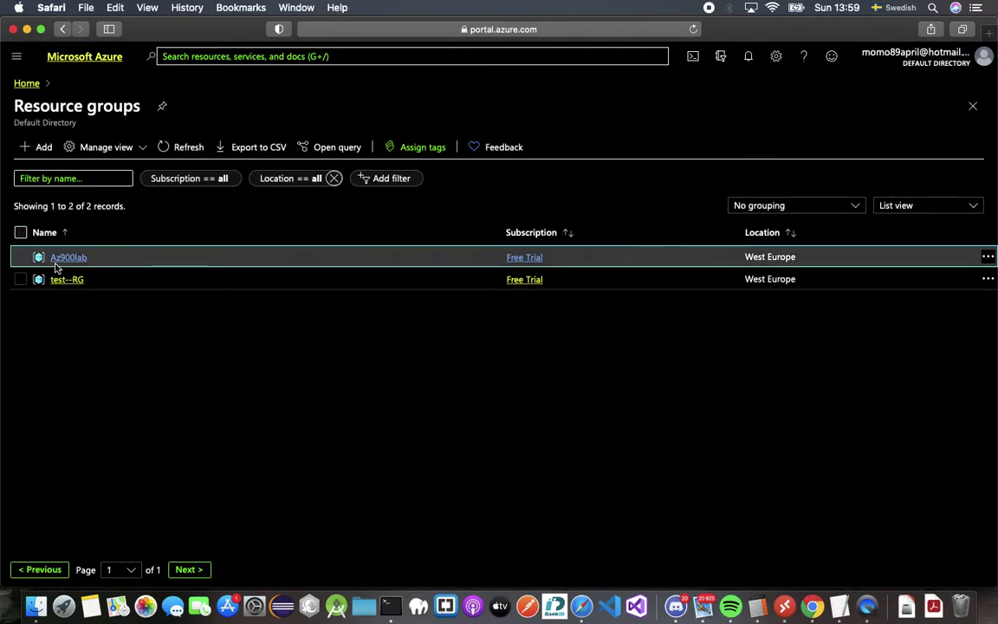
click(59, 258)
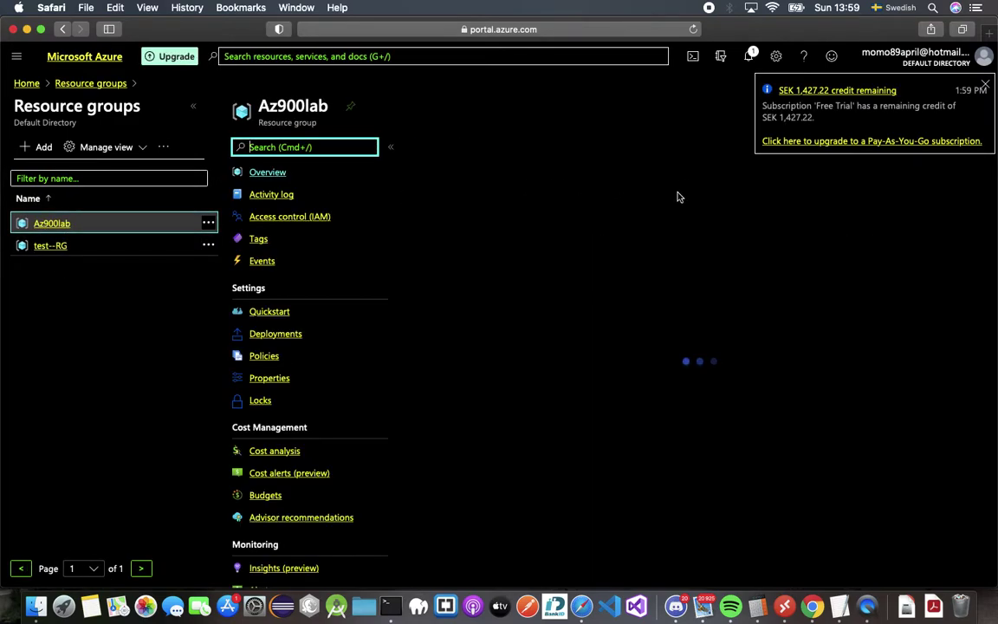
click(585, 149)
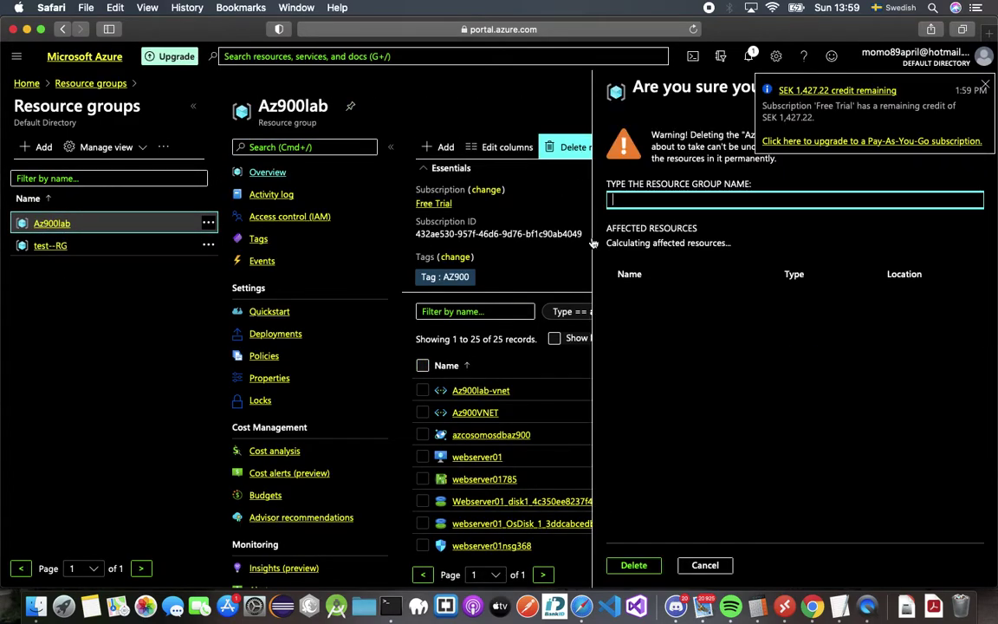
text(Az9)
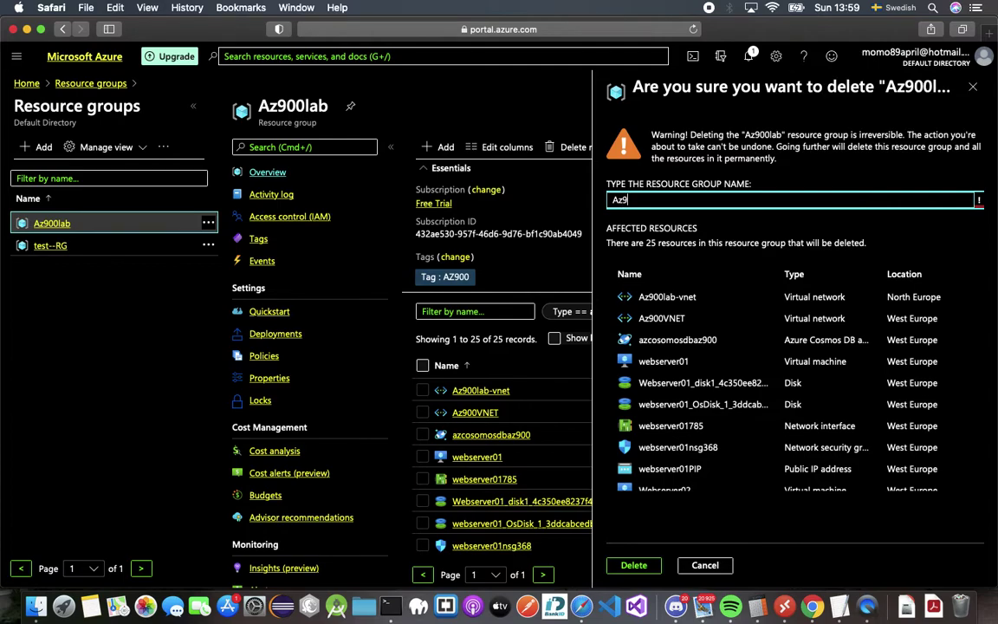
text(00lab)
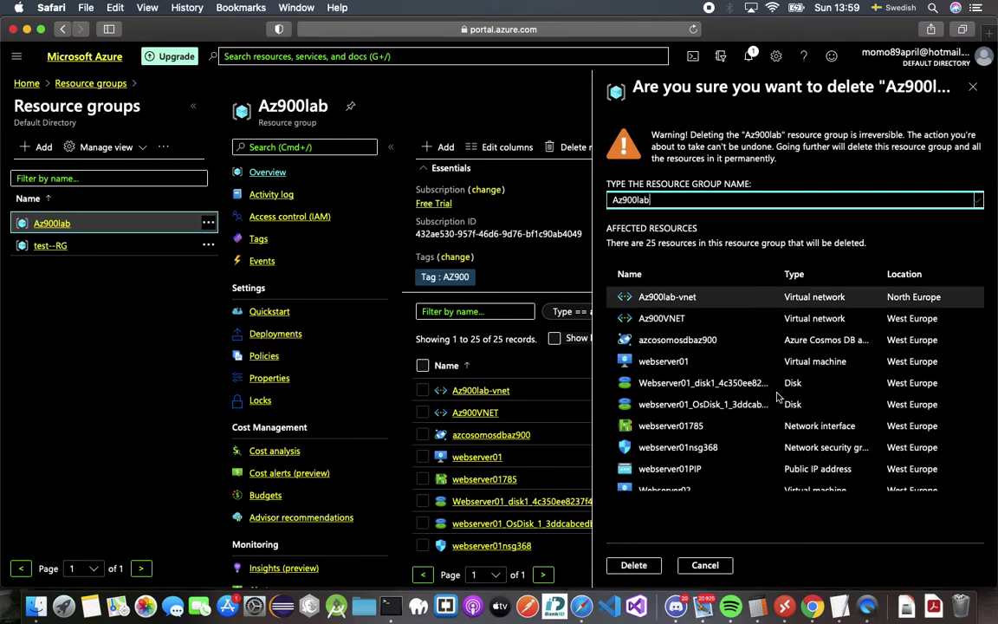
click(633, 565)
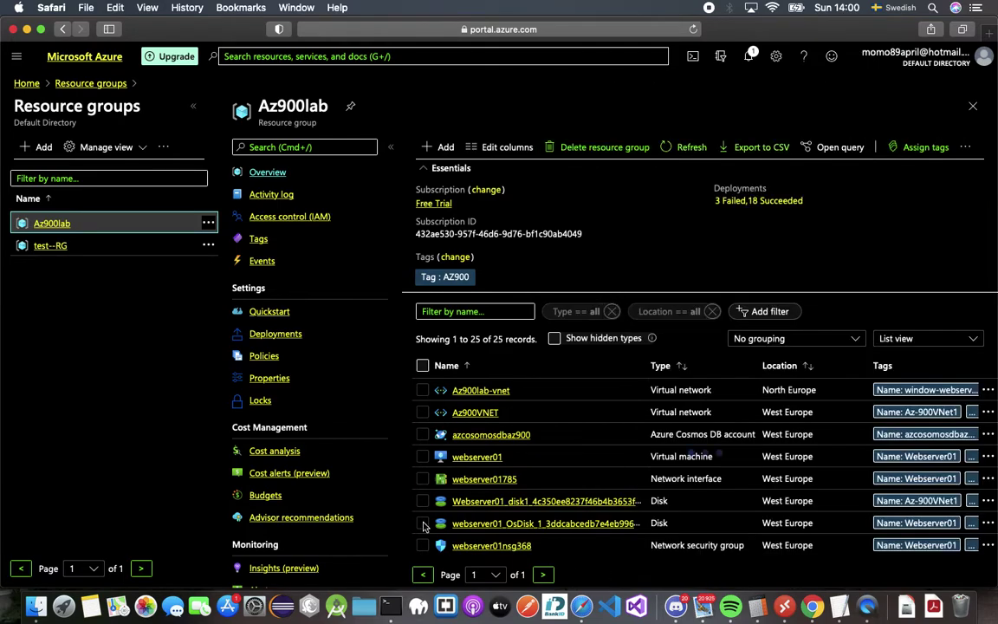
Step: Request deletion of the test--RG resource group again, entering test--RG as the confirmation name
click(44, 249)
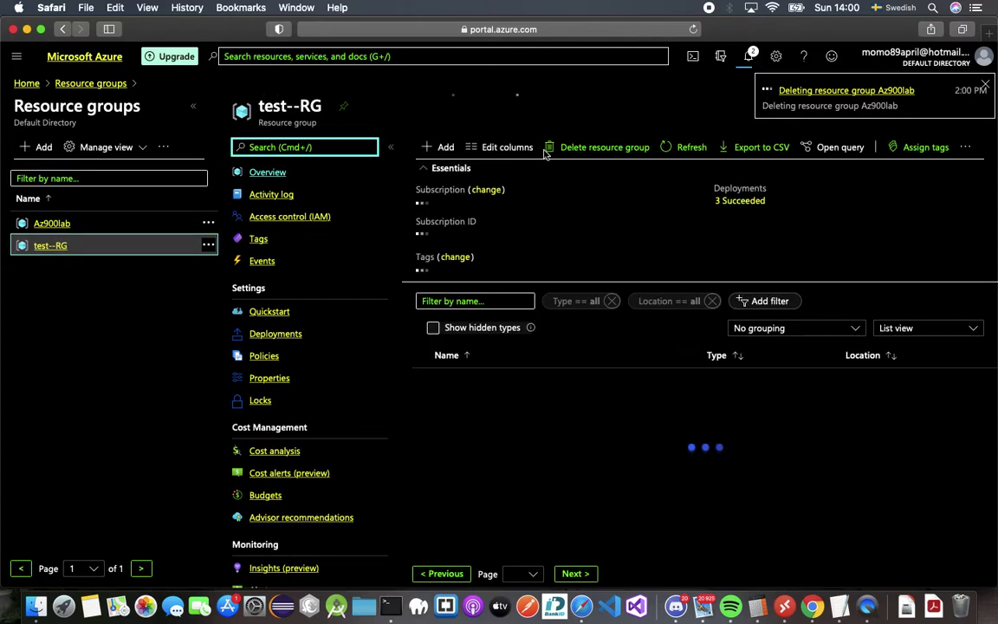
click(594, 149)
text(res)
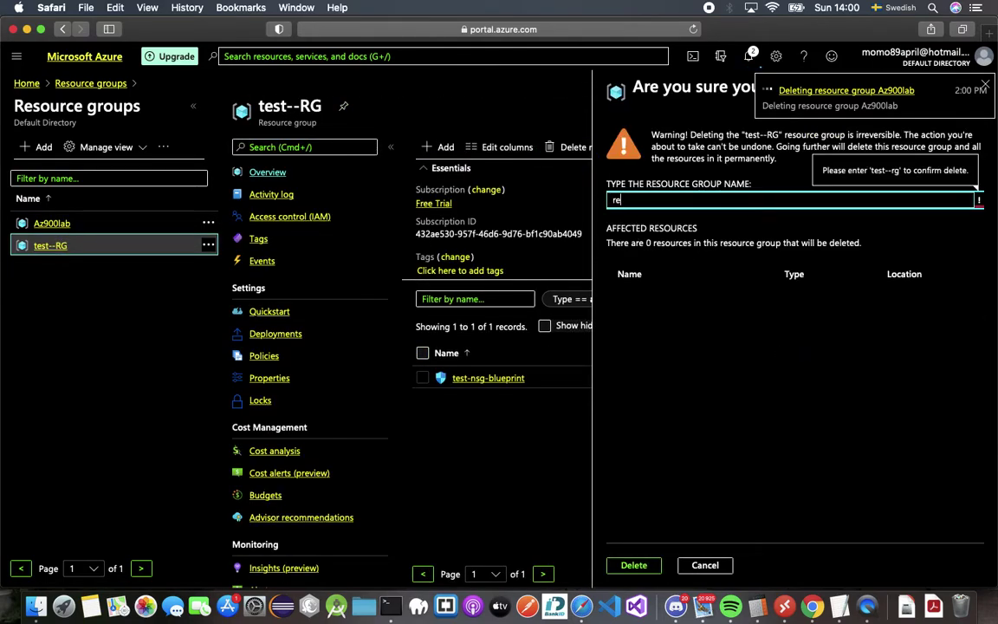
key(BackSpace)
key(BackSpace)
key(BackSpace)
text(test--)
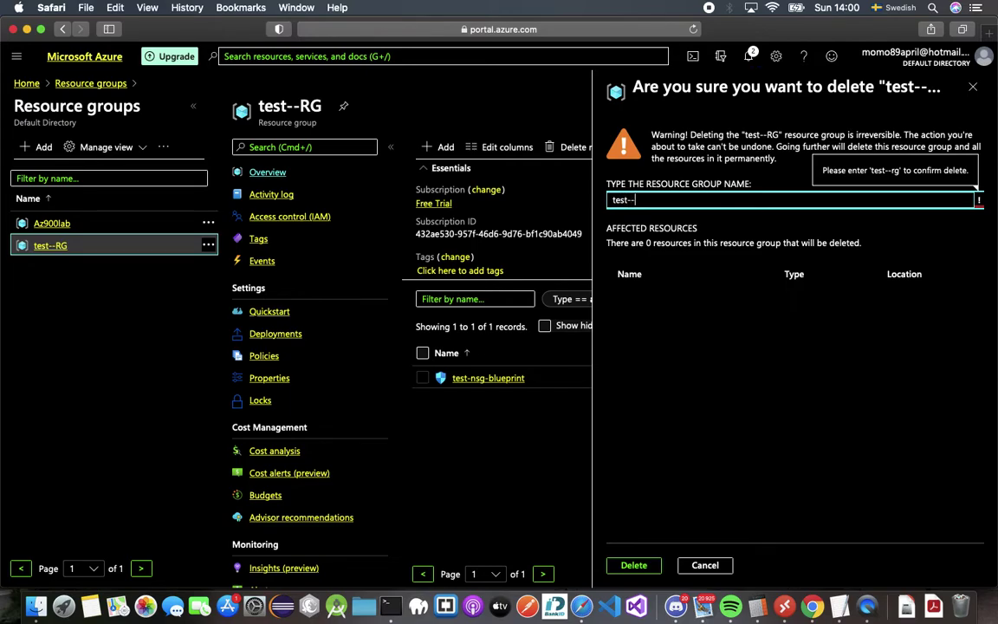
text(RG)
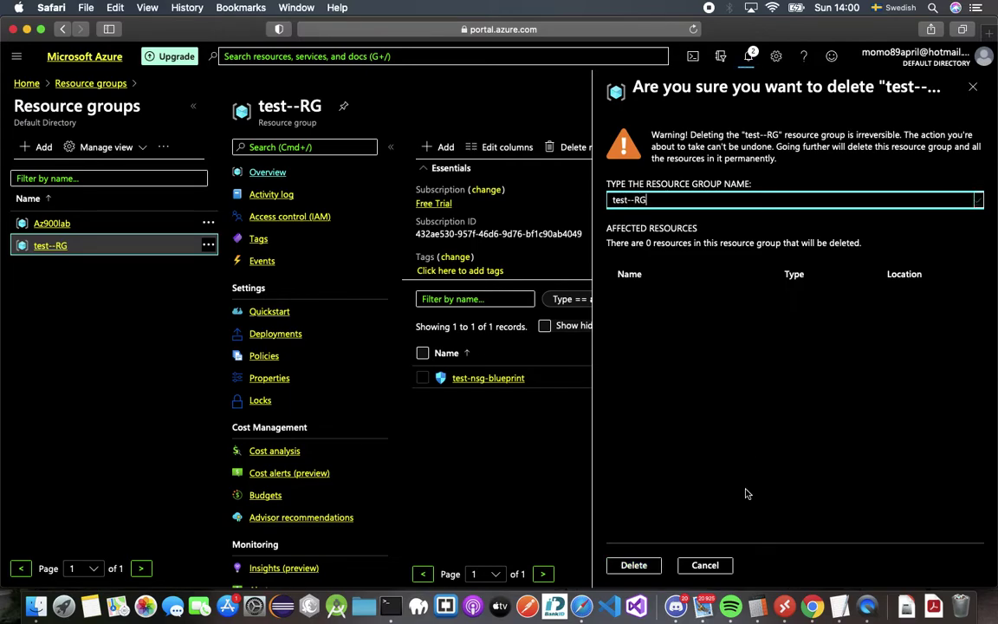
click(634, 564)
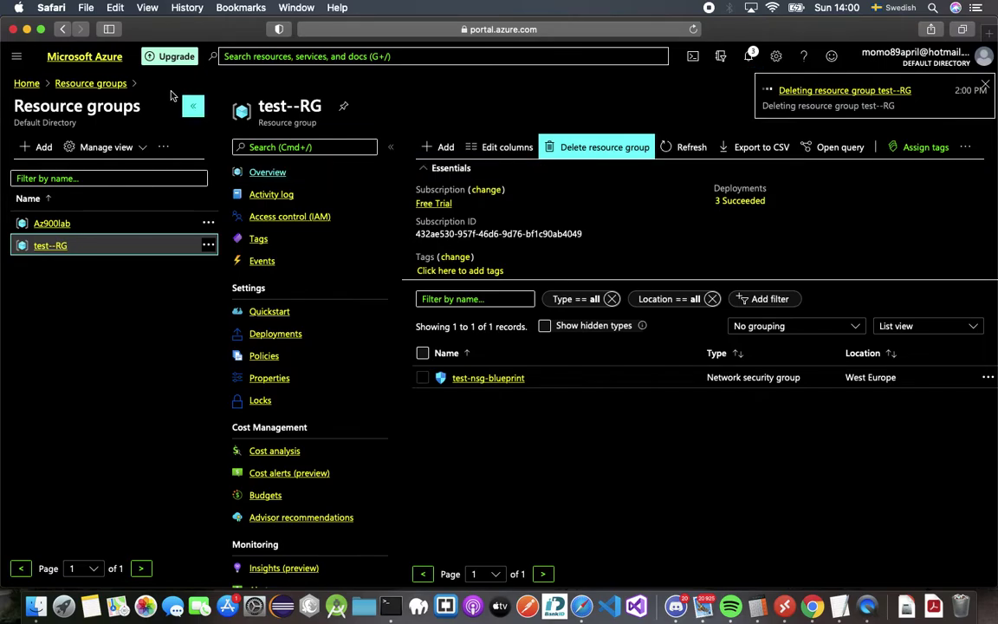
Step: Check the progress of the Az900lab and test--RG deletions in the notifications and return to the portal home page
click(749, 57)
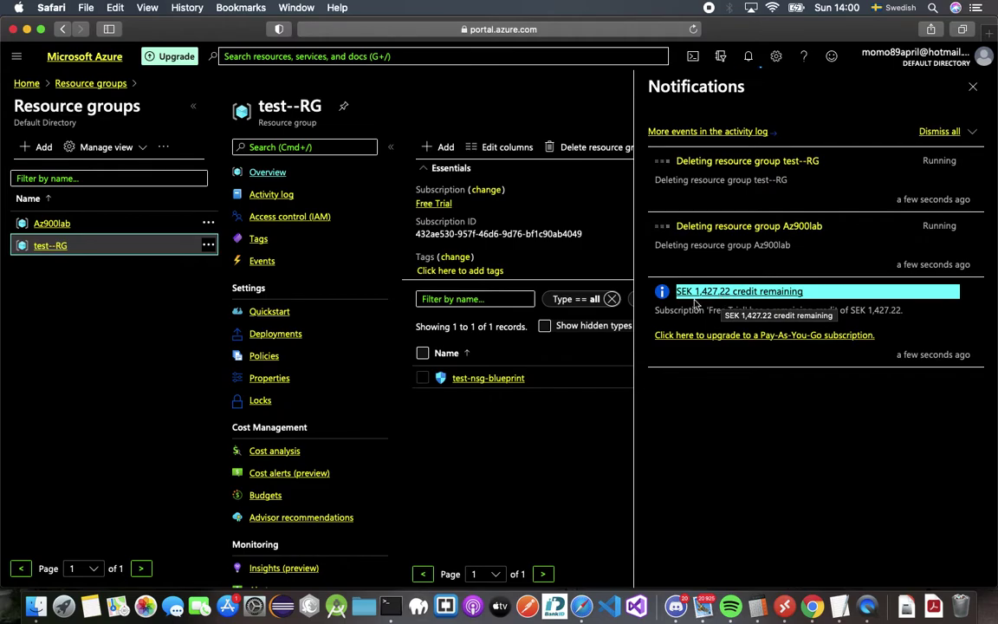
click(27, 82)
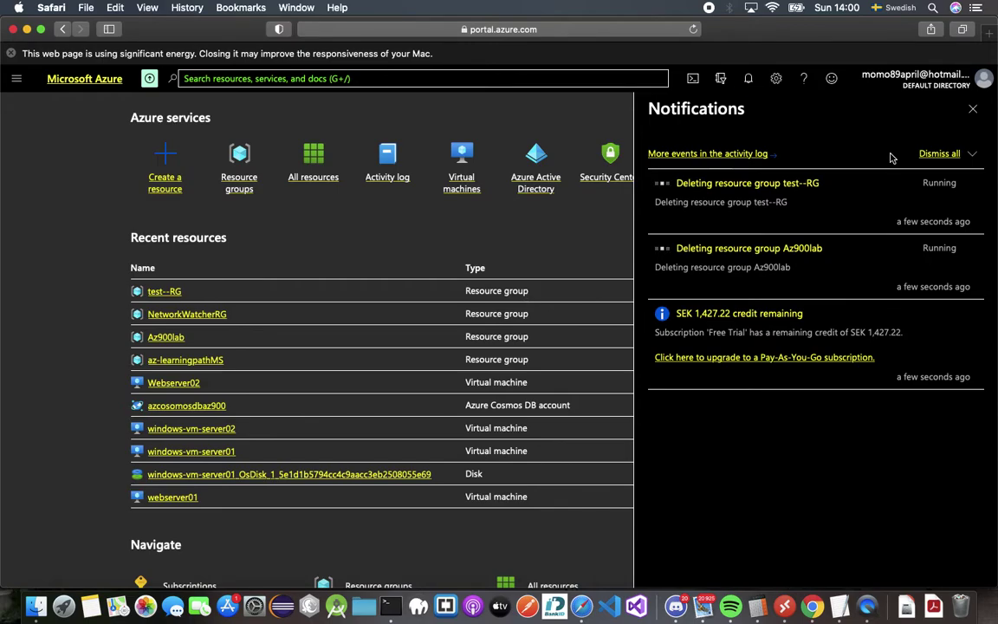
scroll(264, 366, down, 3)
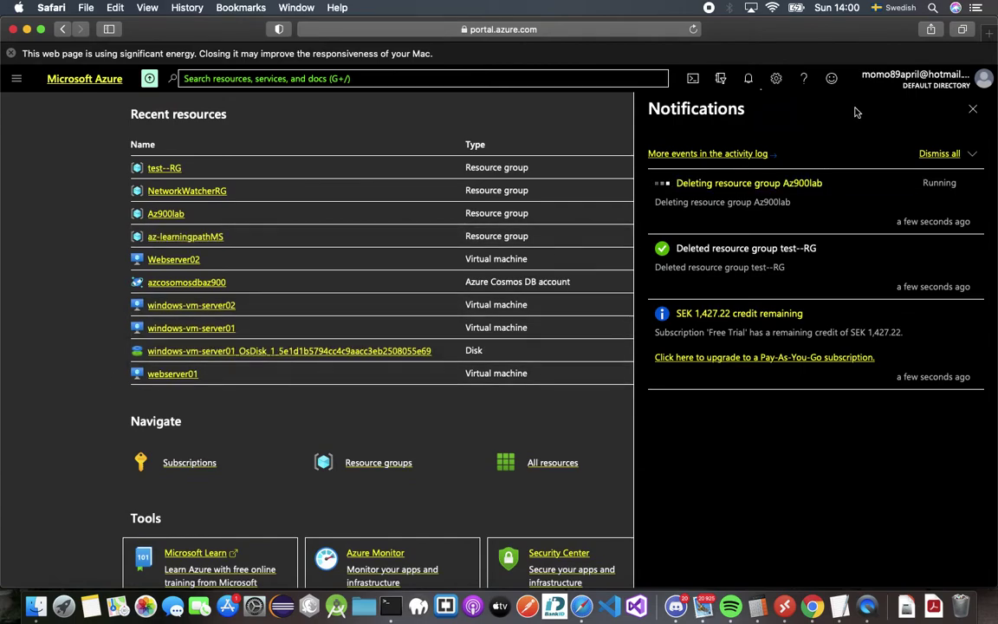
click(973, 108)
scroll(214, 159, up, 3)
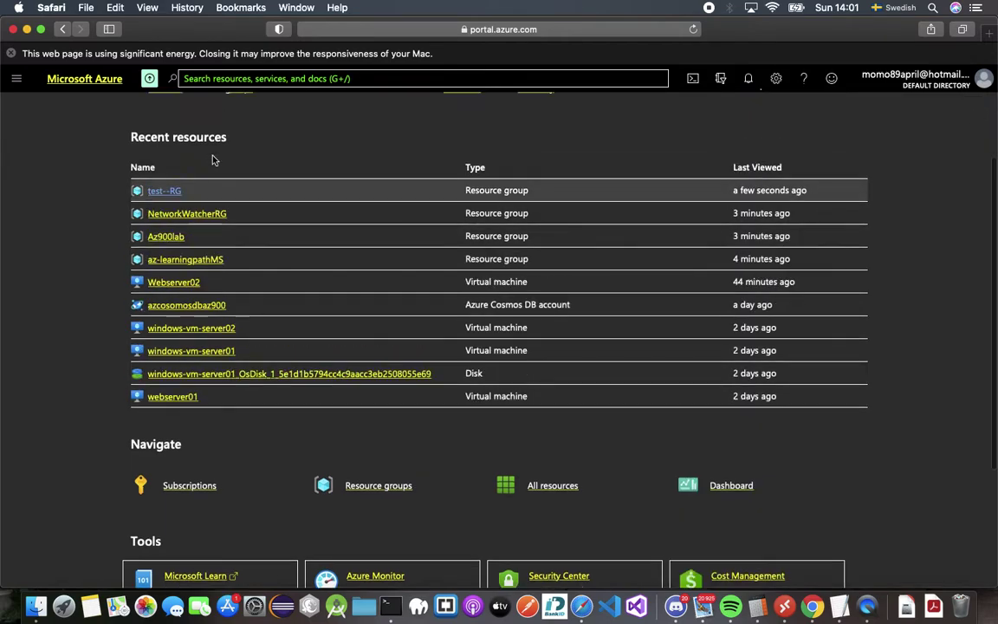
Step: Examine the All resources list to see which resources remain and which resource group they belong to
click(18, 80)
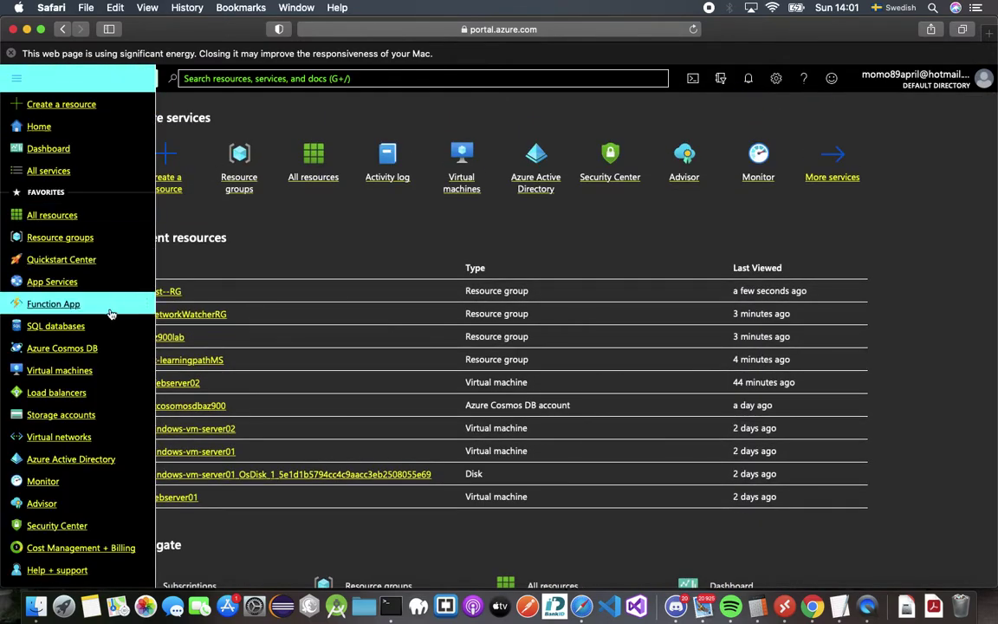
click(97, 215)
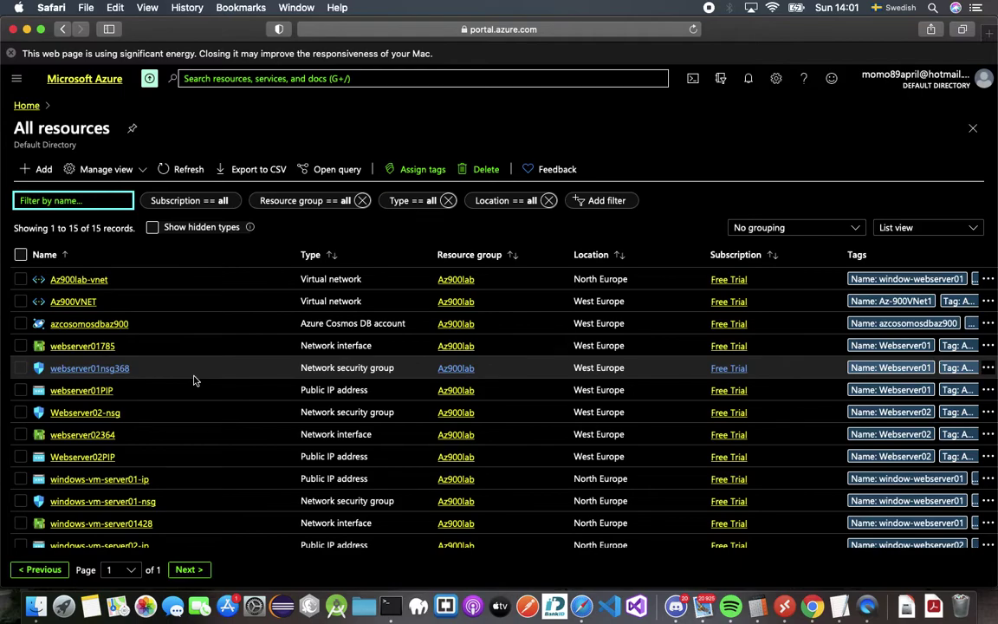
scroll(194, 380, down, 1)
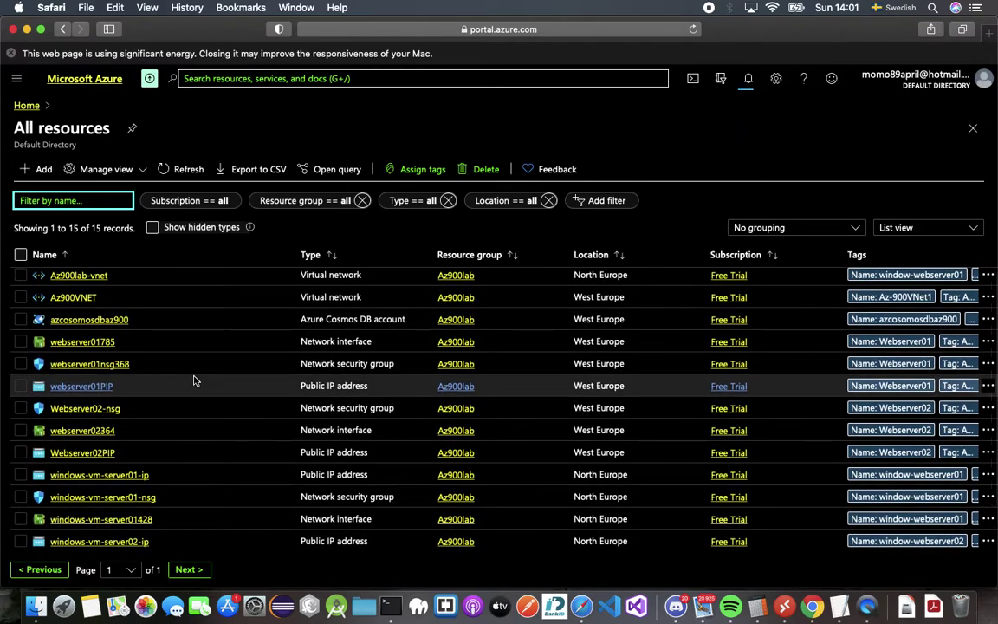
scroll(194, 380, down, 1)
scroll(194, 378, up, 1)
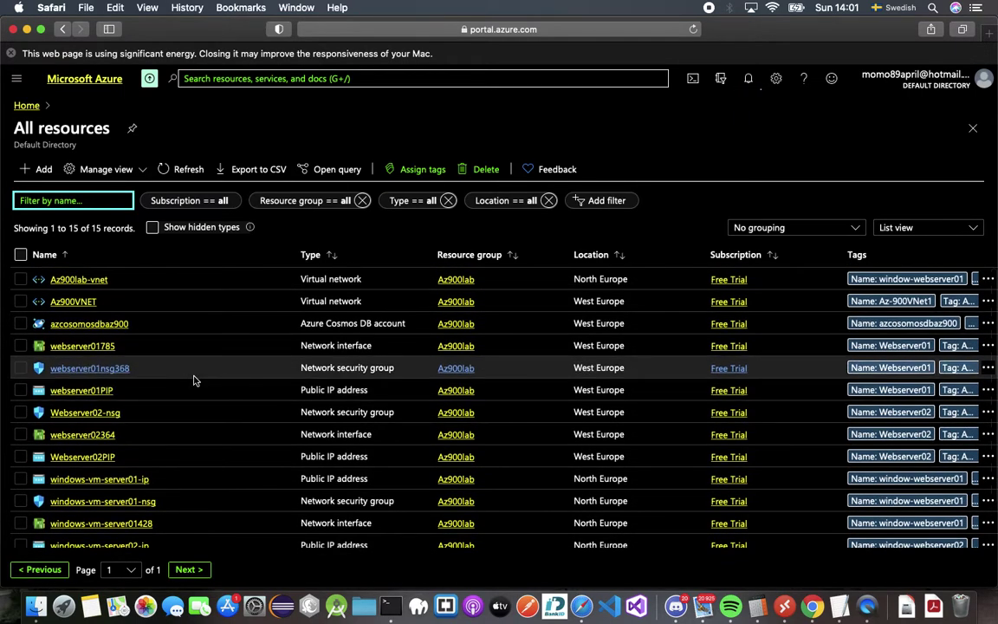
scroll(194, 373, down, 2)
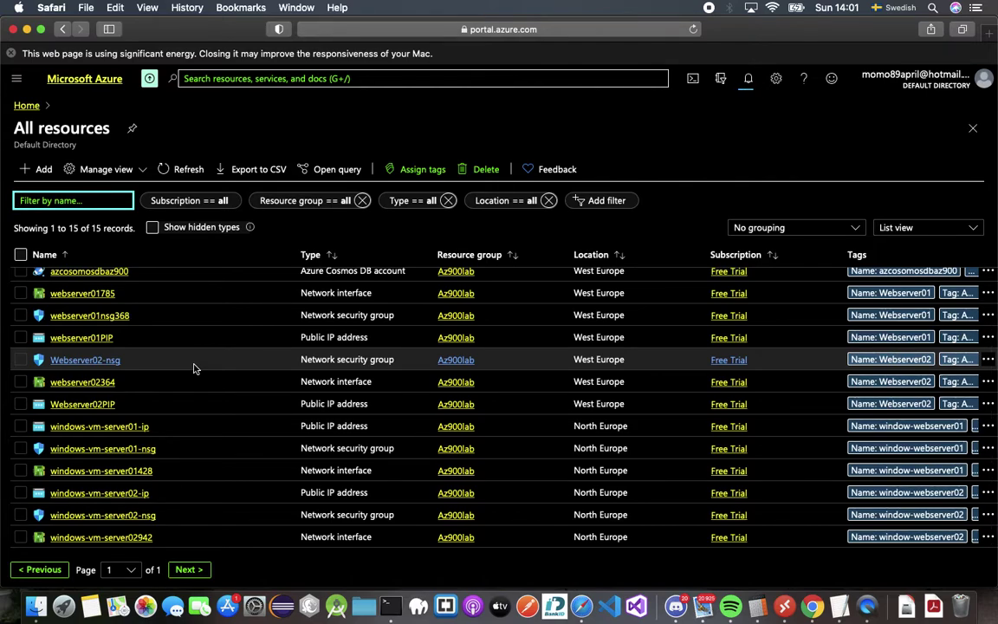
scroll(194, 369, up, 2)
scroll(390, 368, down, 2)
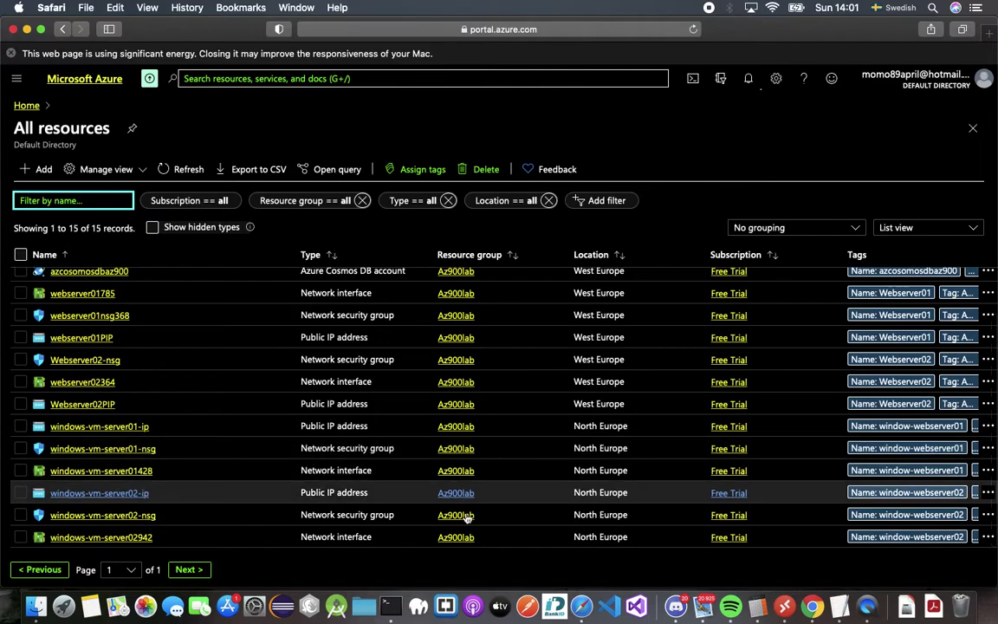
scroll(454, 337, up, 2)
scroll(454, 338, down, 2)
scroll(454, 337, up, 2)
scroll(454, 338, down, 2)
scroll(454, 389, up, 2)
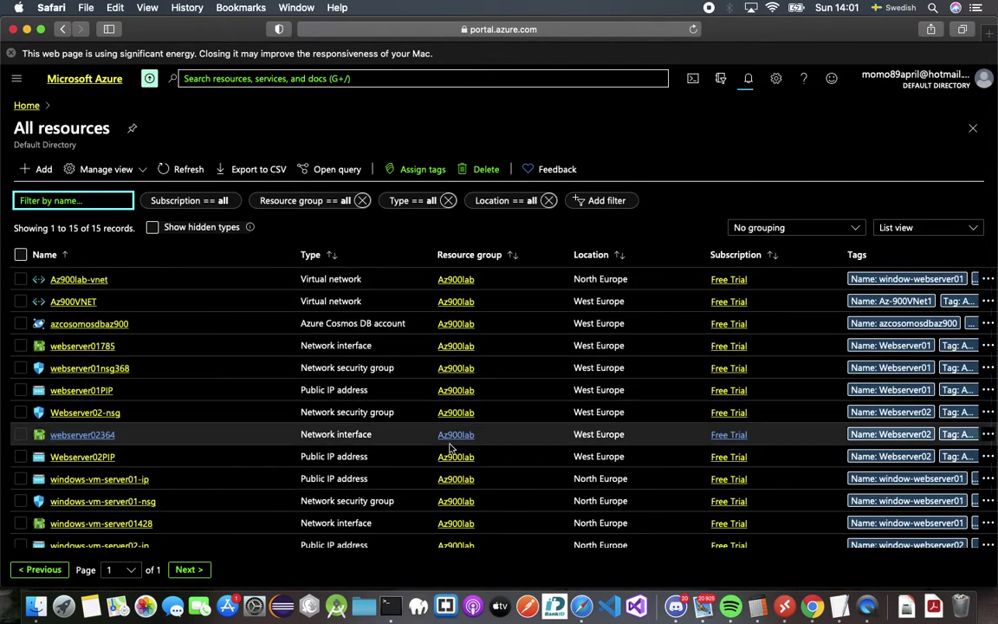
Step: Read through the complete All resources list again, comparing the types, locations and subscription of the Az900lab resources
scroll(453, 452, down, 2)
scroll(454, 454, up, 2)
scroll(253, 460, down, 1)
scroll(253, 459, down, 1)
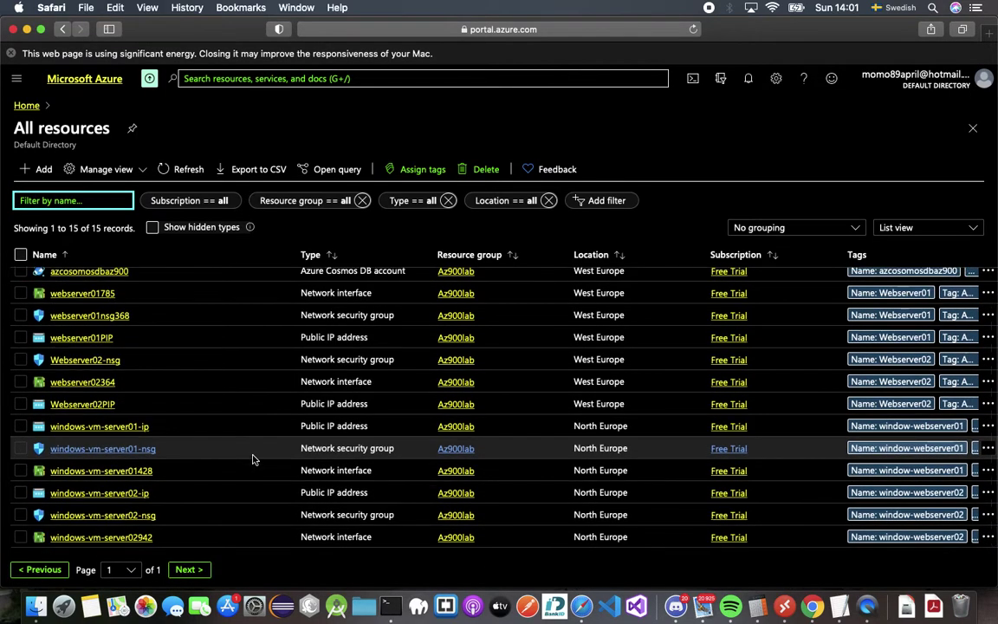
scroll(253, 459, up, 2)
scroll(253, 459, down, 2)
scroll(253, 459, down, 1)
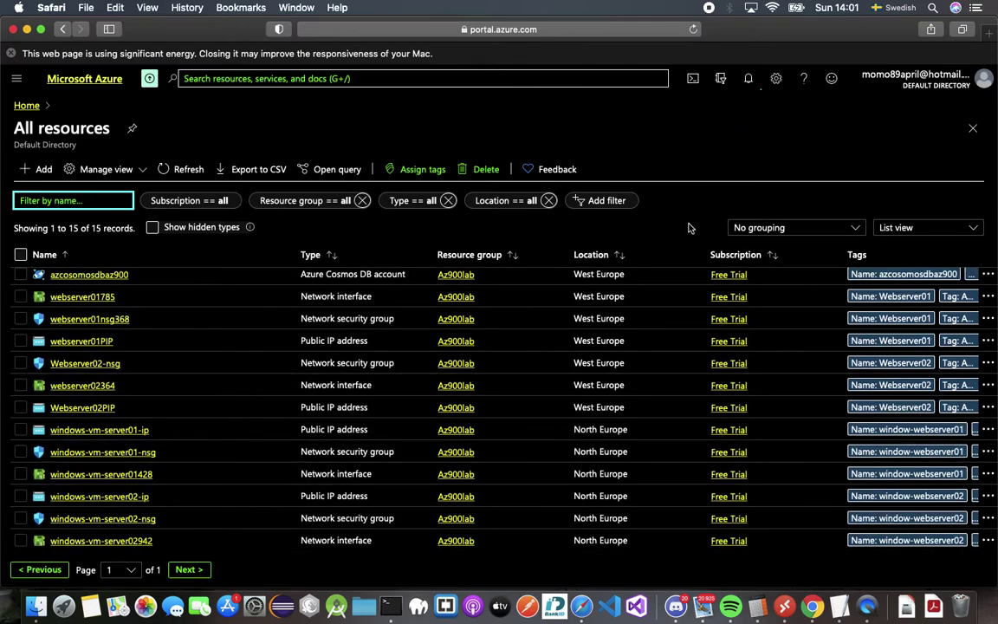
scroll(695, 346, up, 2)
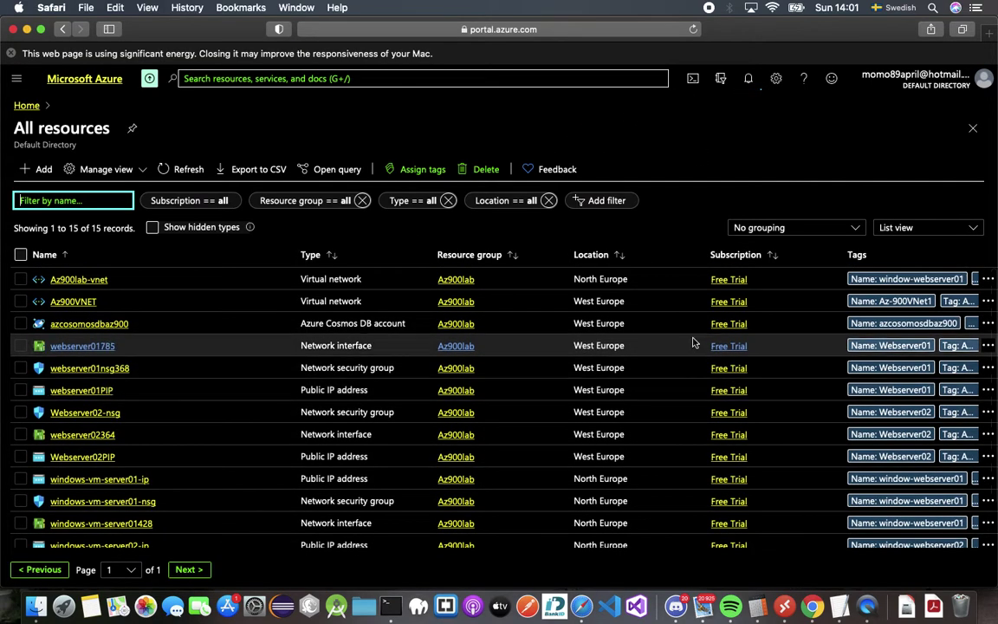
Step: Check the deletion notifications from the home page and open the Pay-As-You-Go upgrade page offered by the remaining-credit notice
click(746, 80)
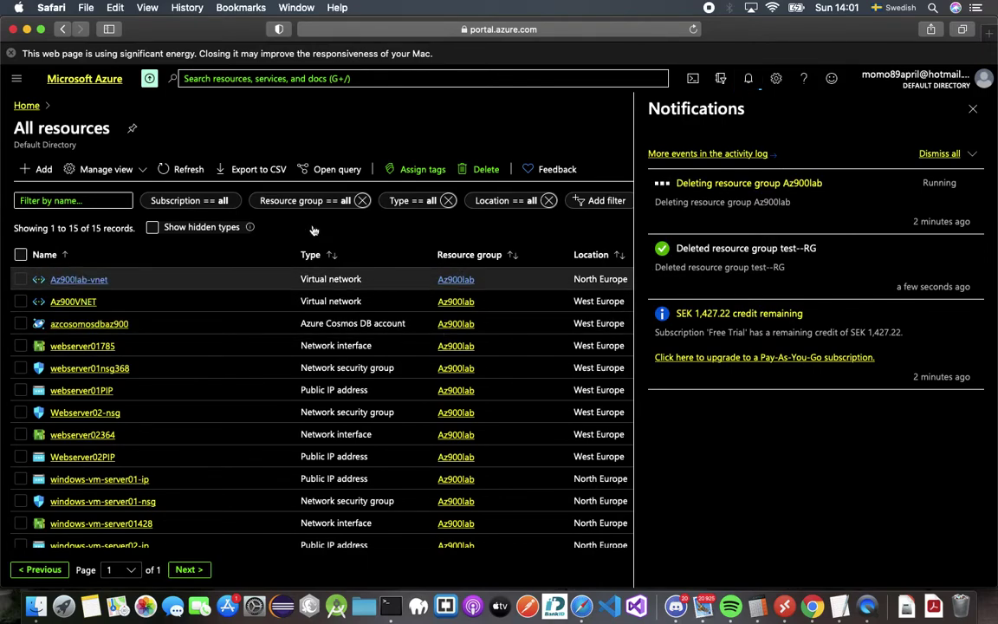
click(19, 106)
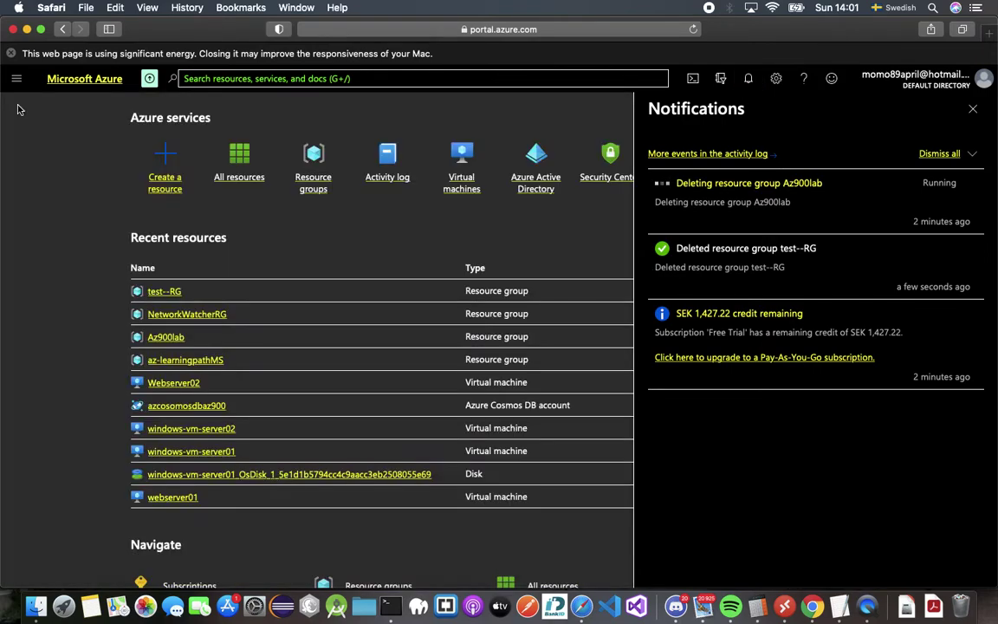
triple_click(719, 317)
click(719, 317)
click(812, 358)
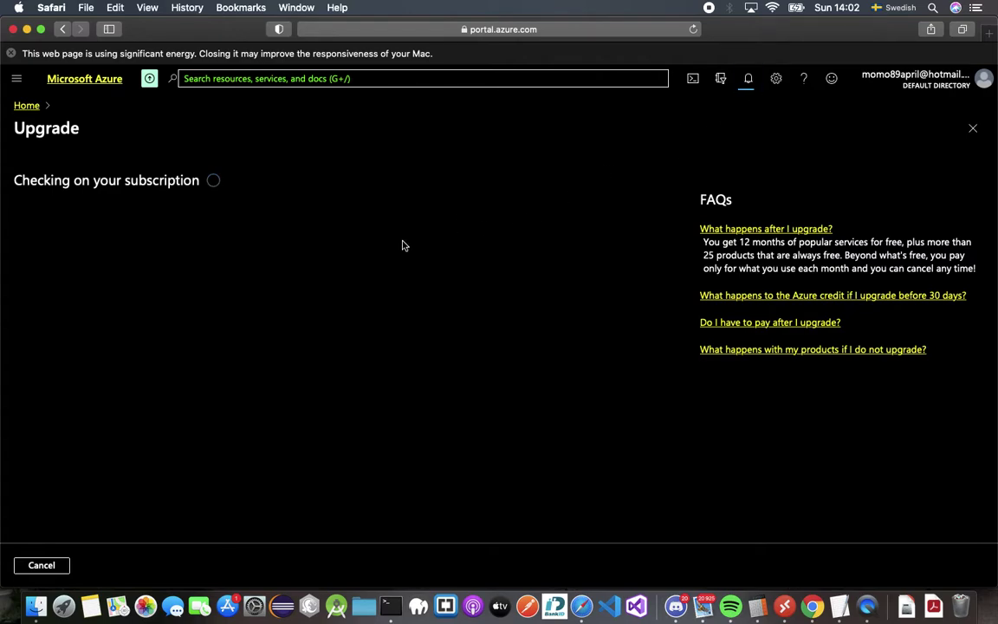
Step: Review the Developer, Standard, Professional Direct and No technical support plans for the subscription upgrade, and cancel the upgrade
click(750, 78)
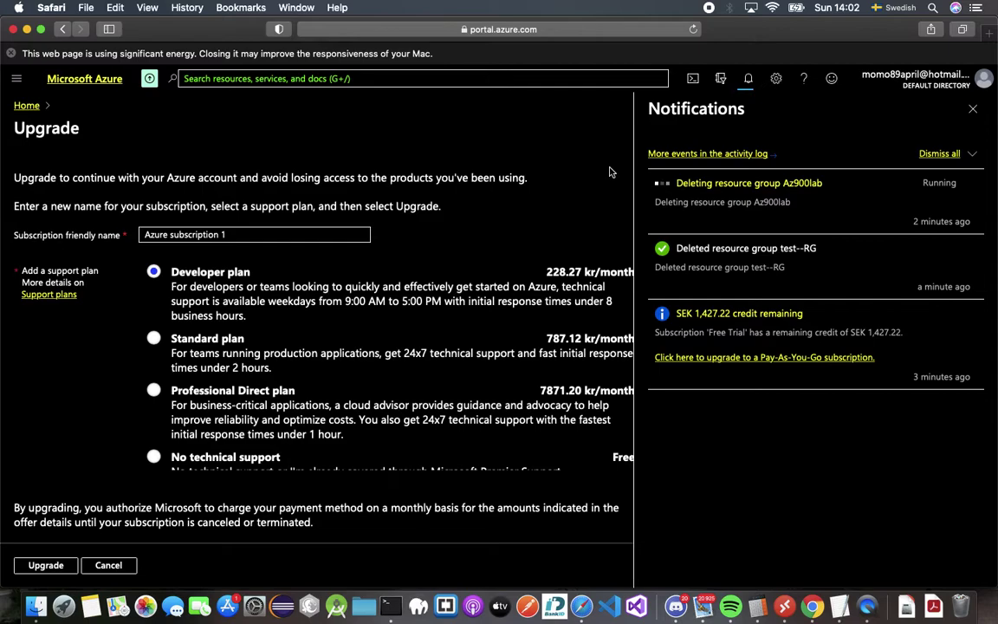
click(972, 108)
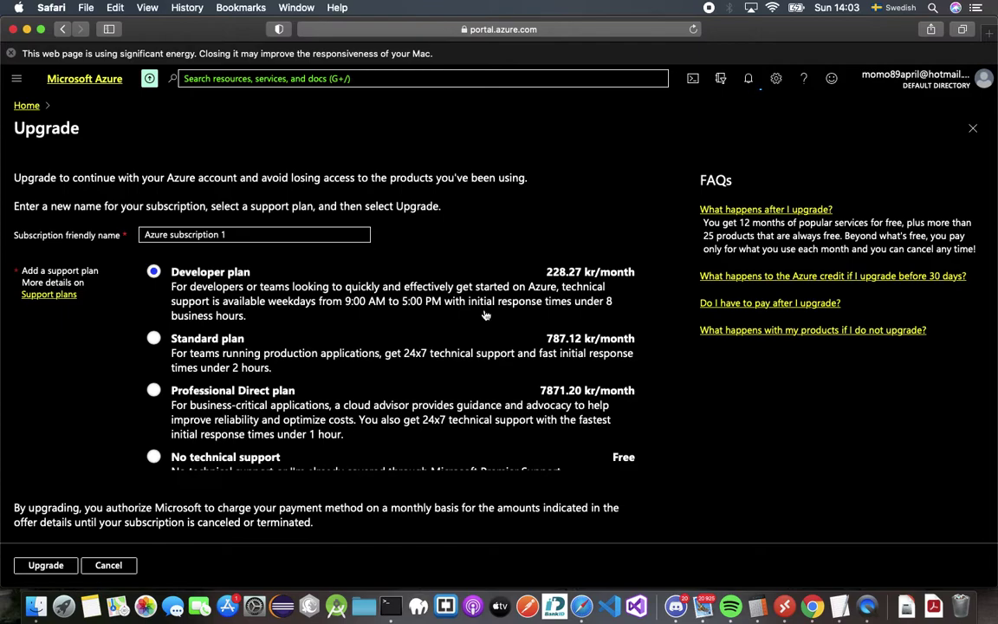
scroll(486, 315, down, 1)
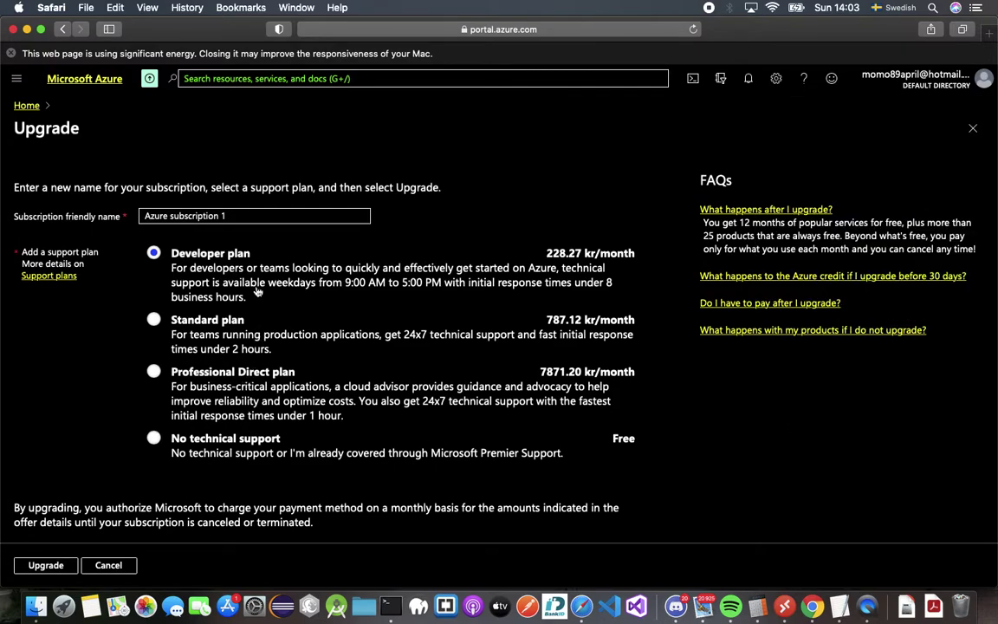
click(253, 324)
click(286, 374)
click(232, 443)
click(127, 570)
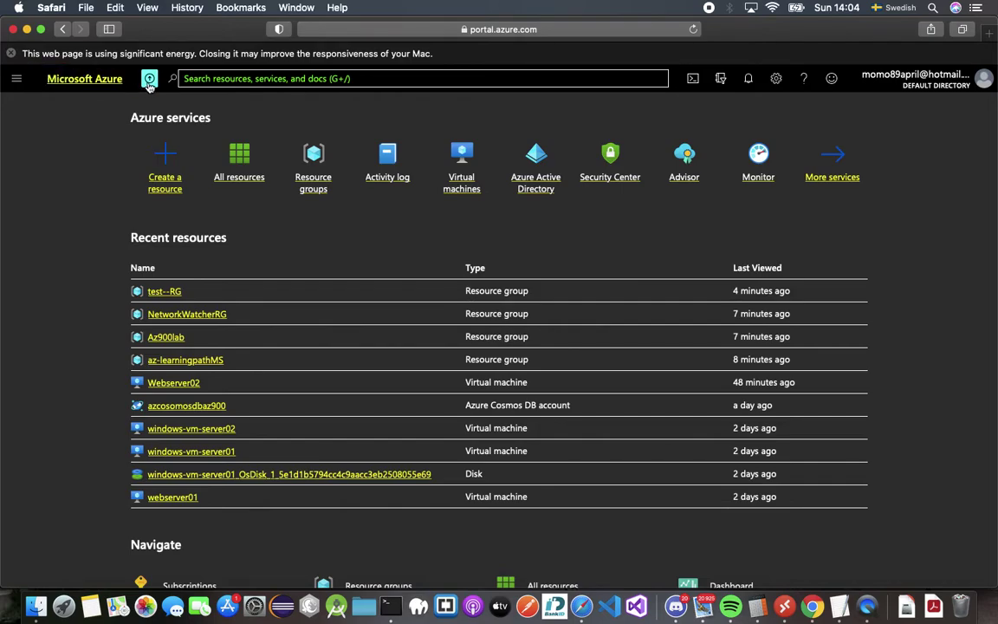
Step: Open the azcosomosdbaz900 Cosmos DB account from the All resources list
scroll(743, 429, down, 5)
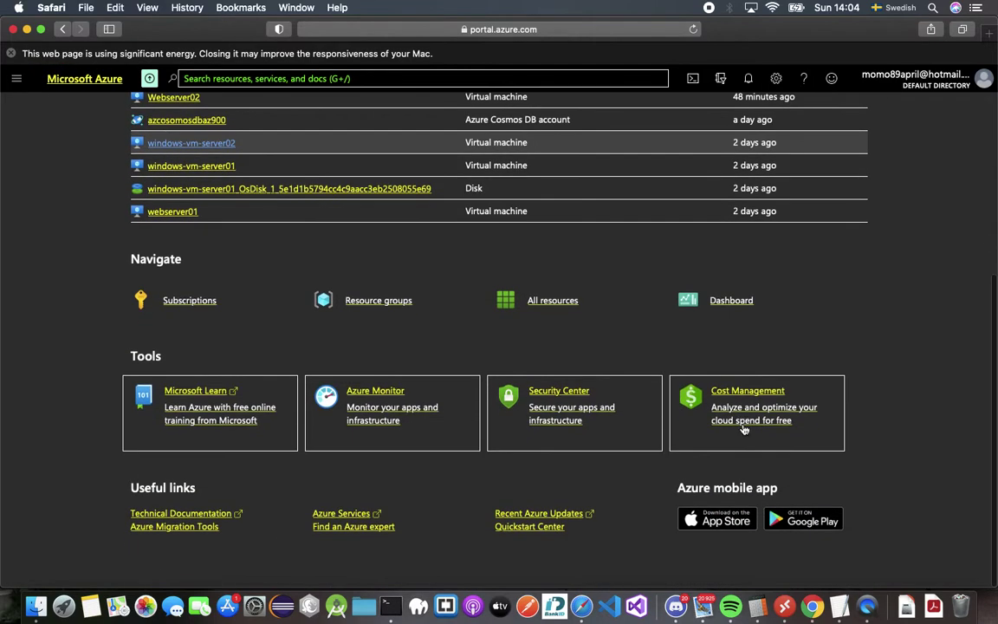
scroll(743, 429, up, 5)
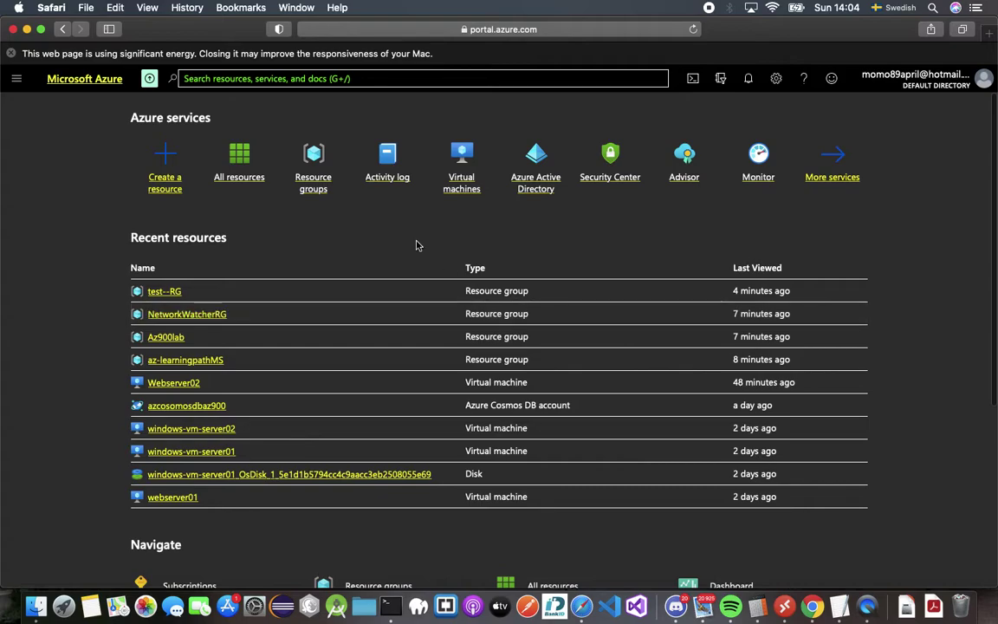
click(230, 174)
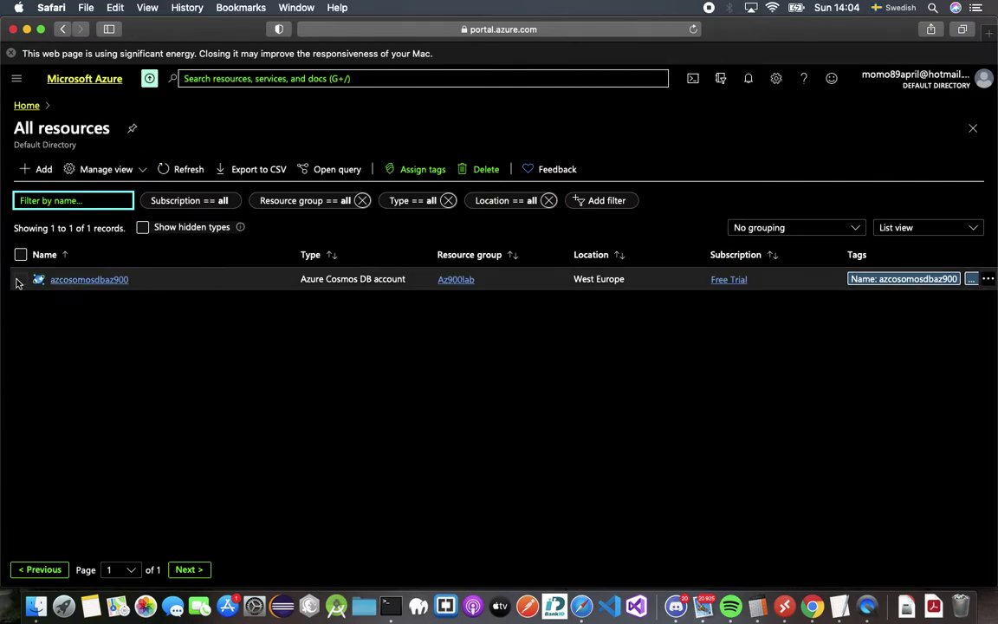
click(55, 280)
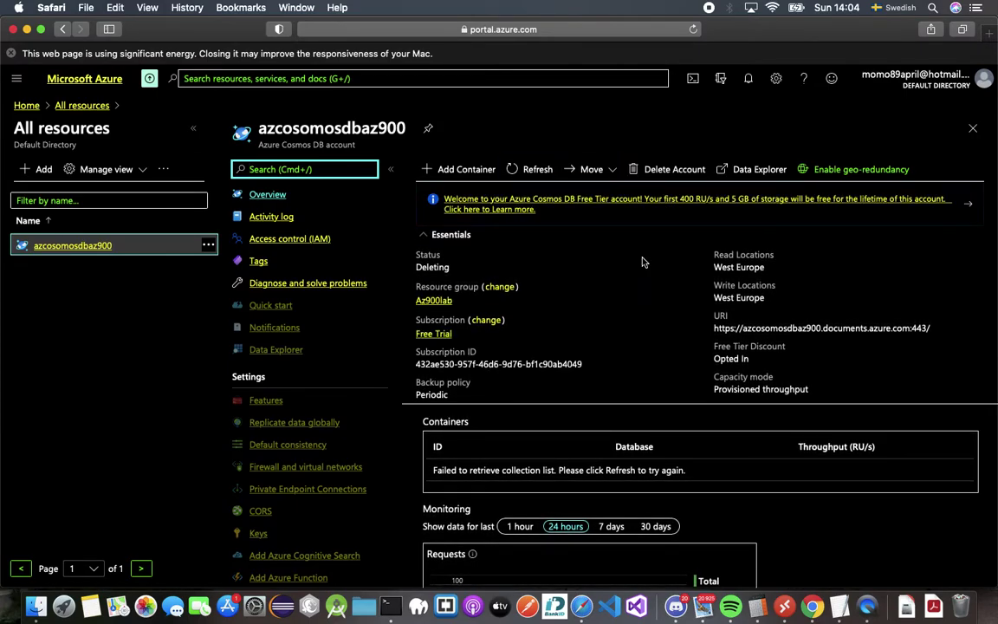
Step: Try to delete the azcosomosdbaz900 Cosmos DB account, entering azcosomosdbaz900 as the confirmation account name
click(654, 169)
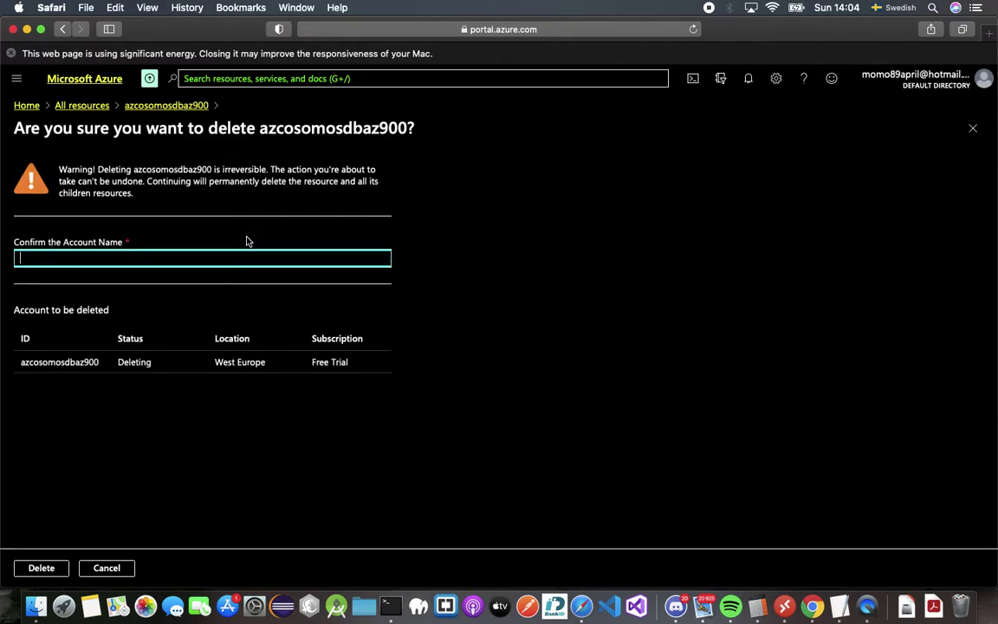
click(271, 130)
double_click(271, 130)
right_click(277, 136)
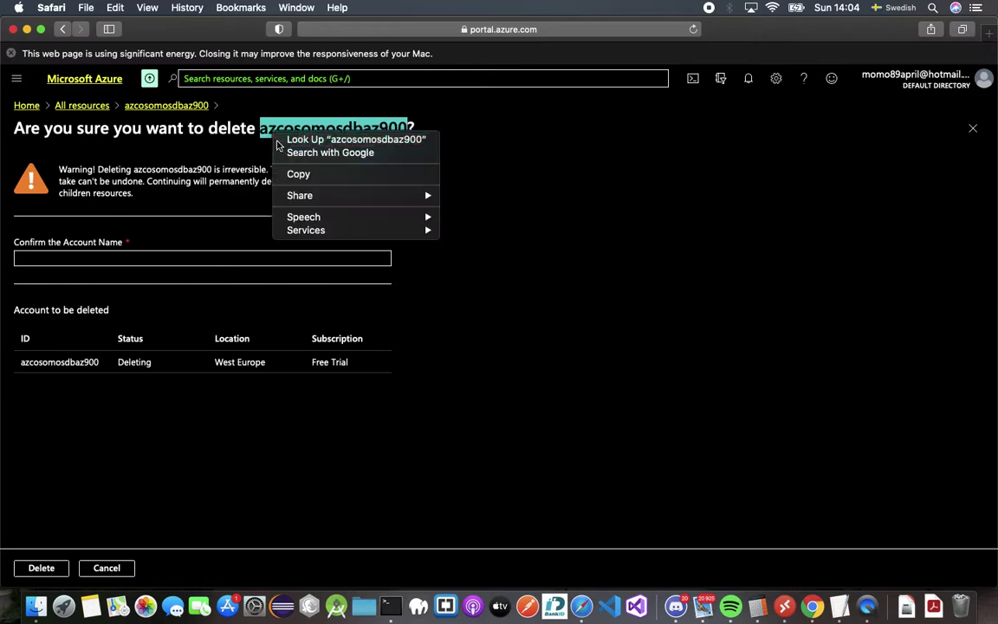
click(382, 169)
click(255, 262)
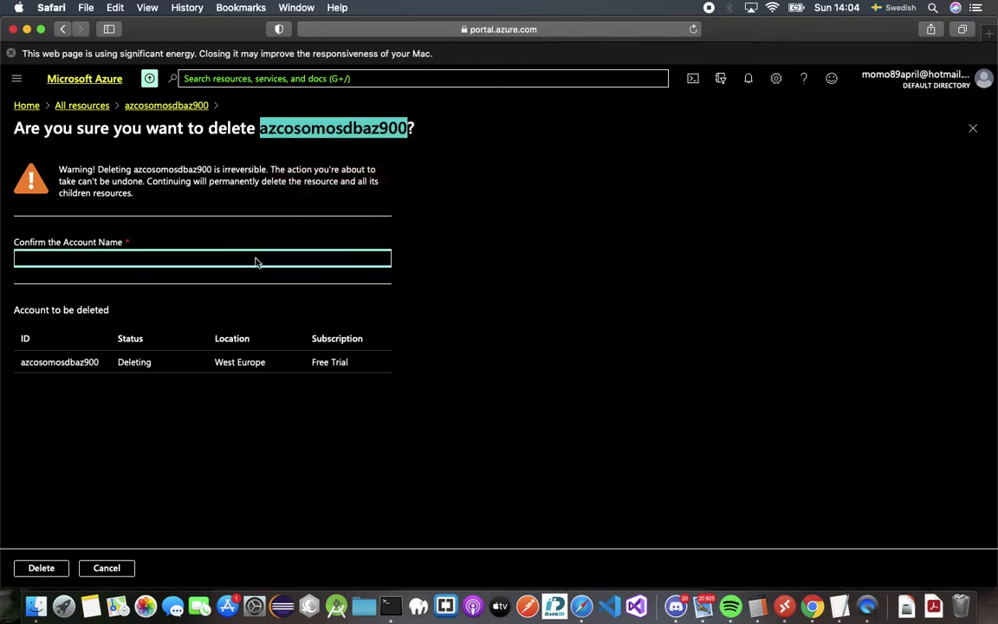
right_click(255, 262)
click(281, 287)
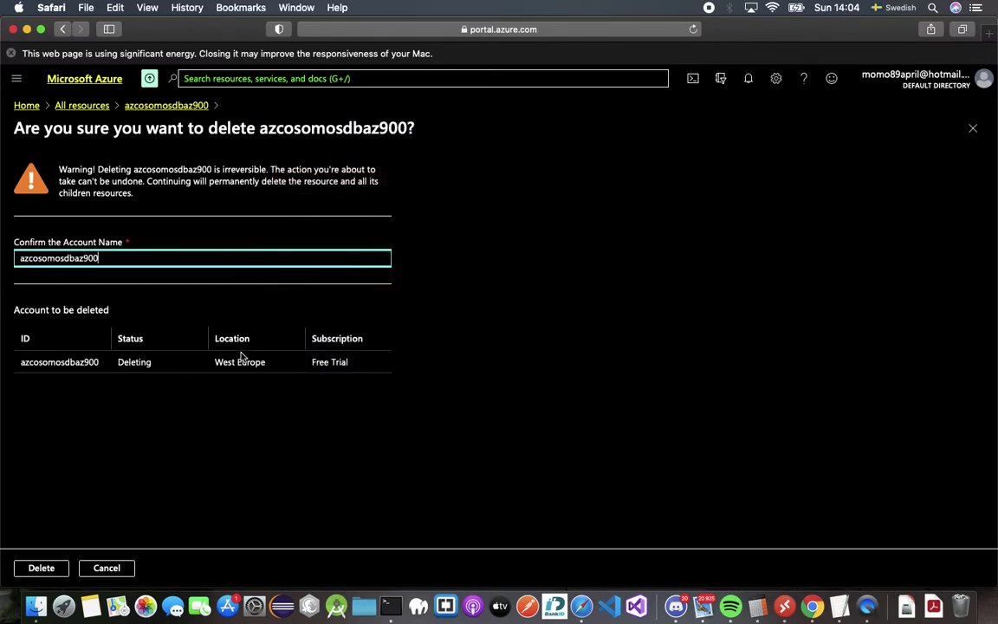
click(43, 567)
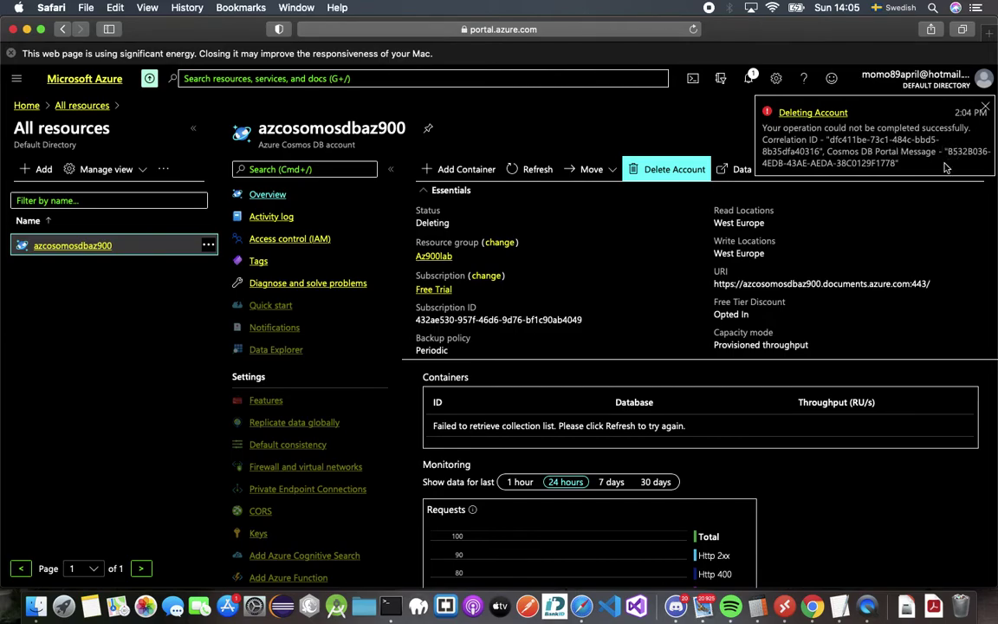
Step: Examine the azcosomosdbaz900 account overview and its free tier documentation, and return to the portal home page
click(812, 112)
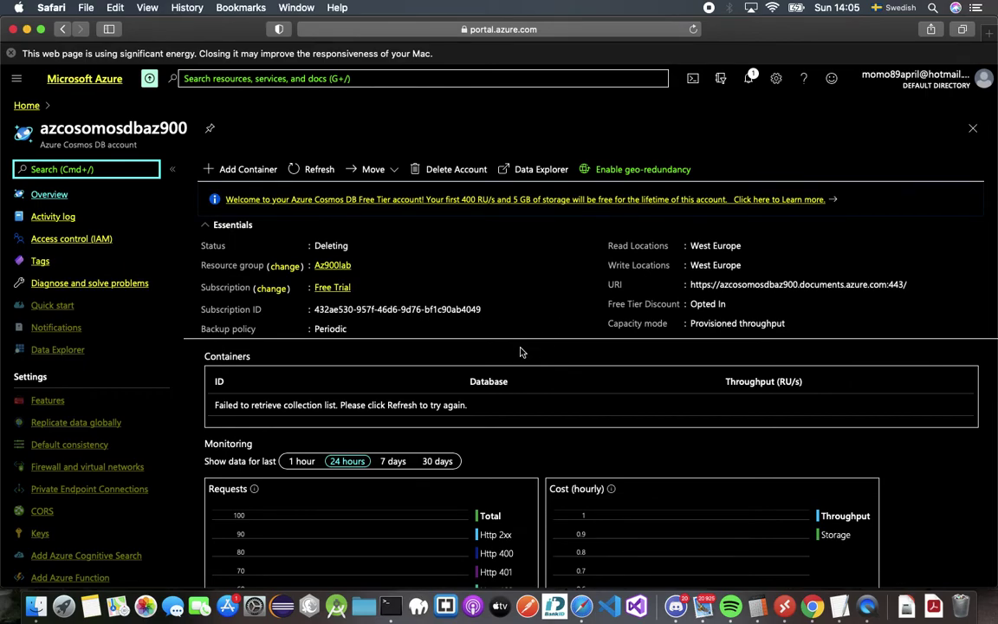
click(507, 208)
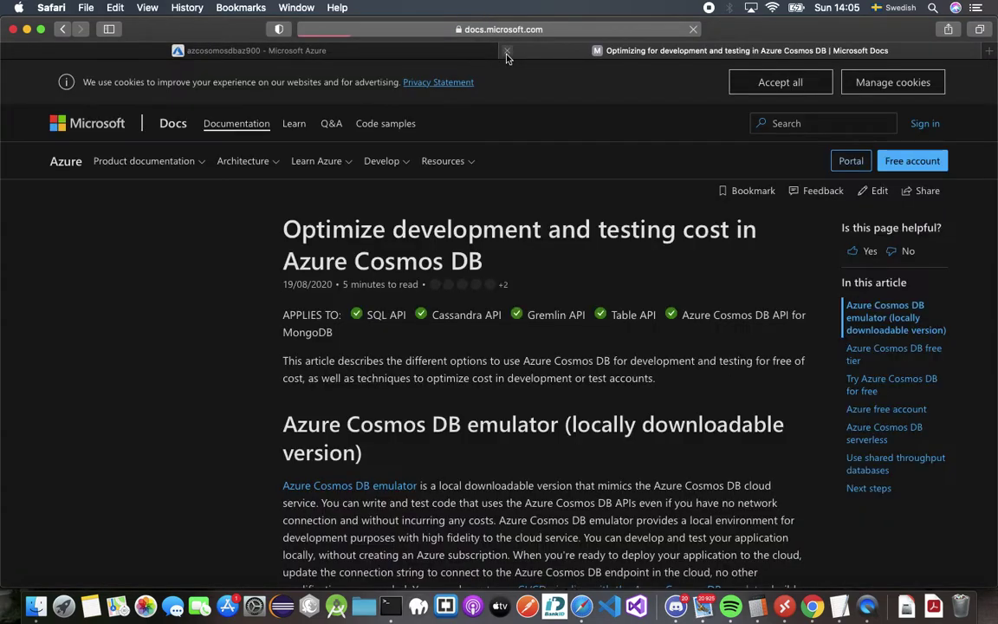
click(508, 51)
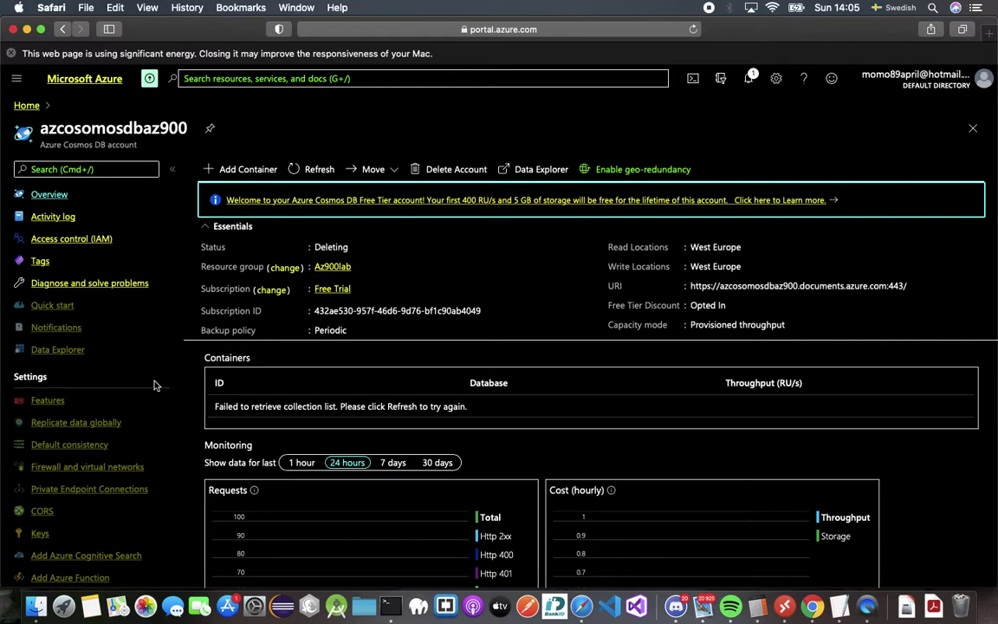
scroll(108, 331, down, 5)
scroll(107, 332, up, 5)
click(24, 106)
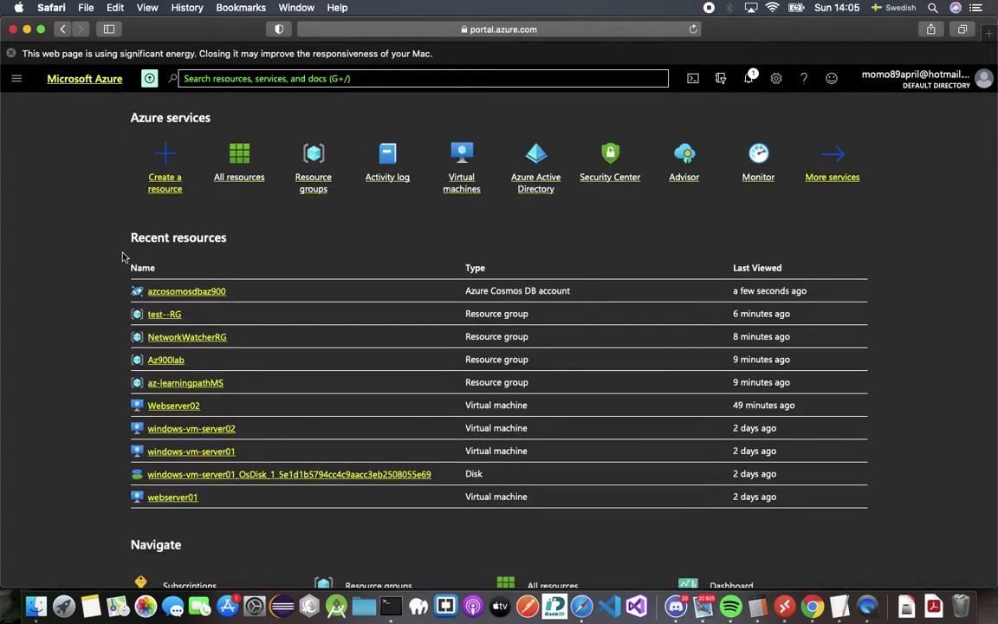
Step: Reload the Resource groups list and select the Az900lab resource group
click(306, 178)
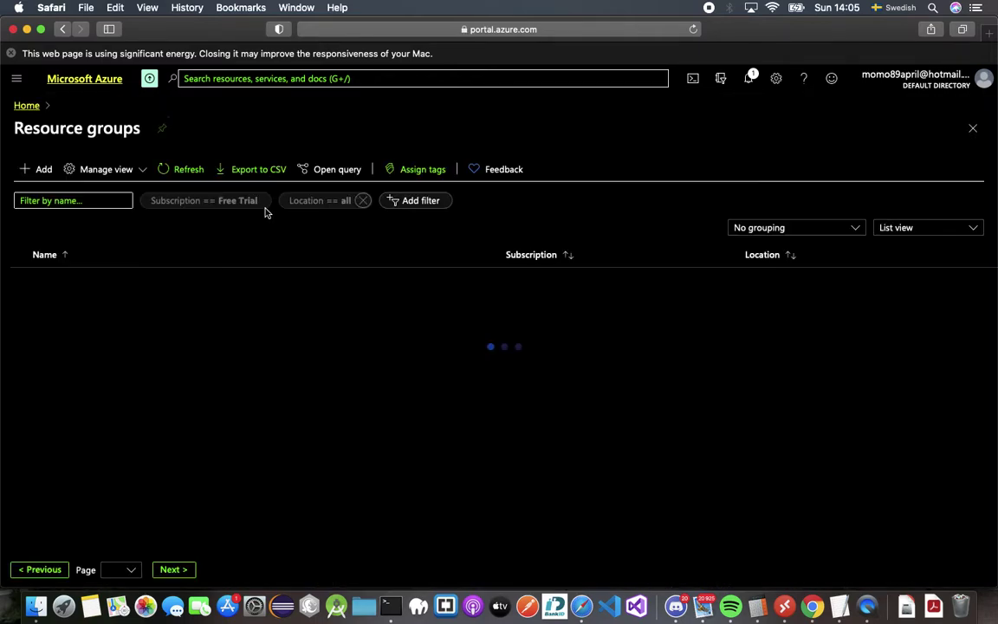
click(20, 255)
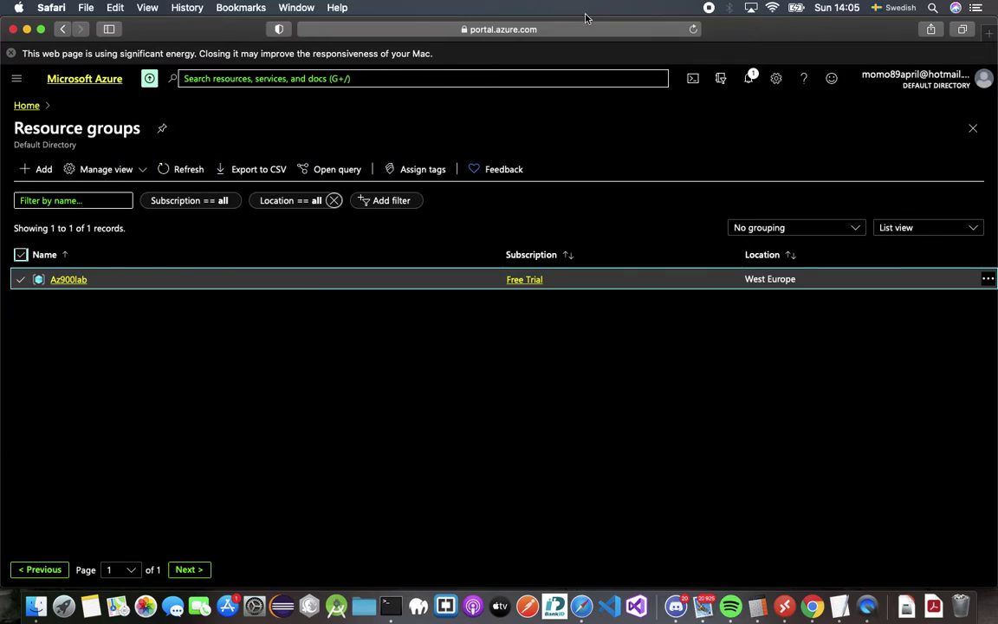
click(694, 30)
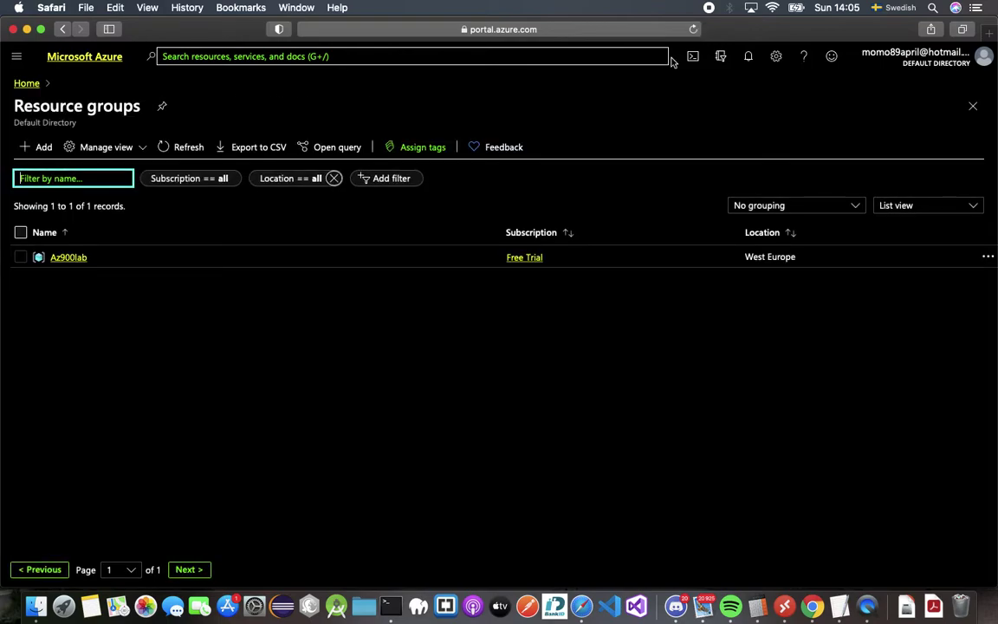
click(19, 234)
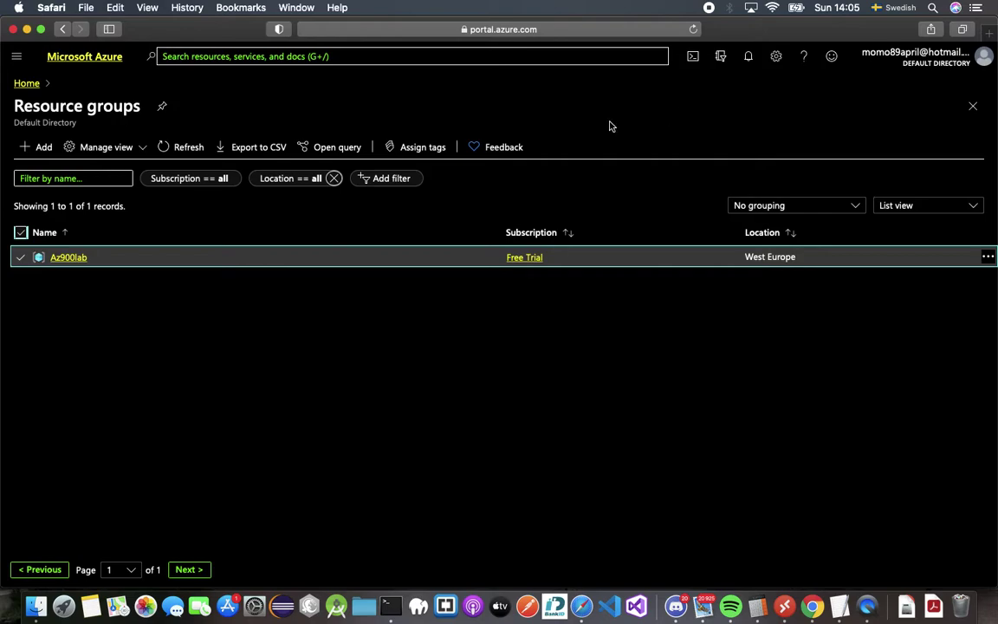
Step: Request deletion of the Az900lab resource group again from its overview, entering Az900lab as the confirmation name
click(63, 258)
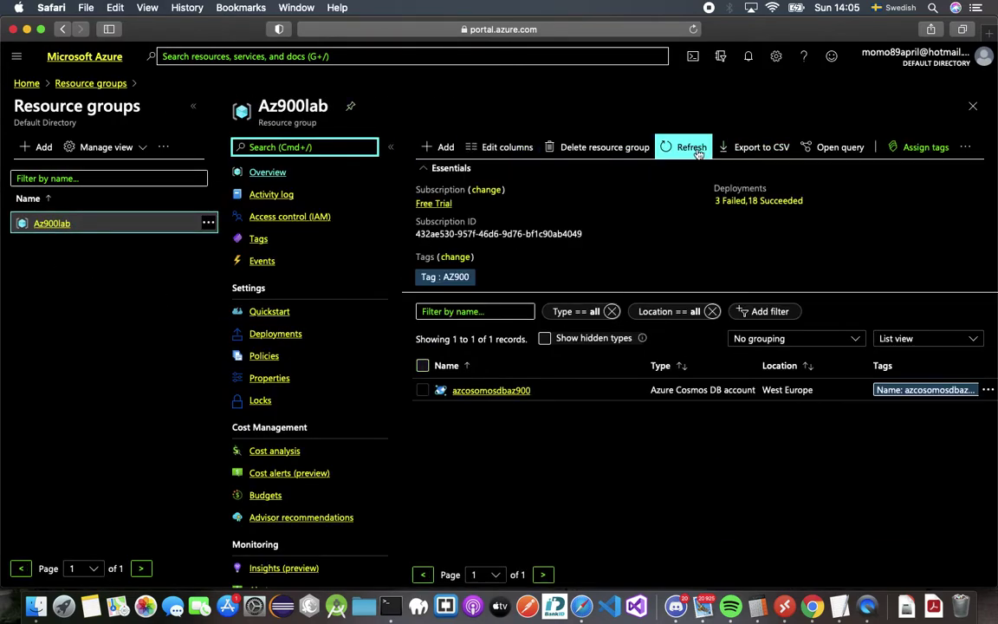
click(600, 146)
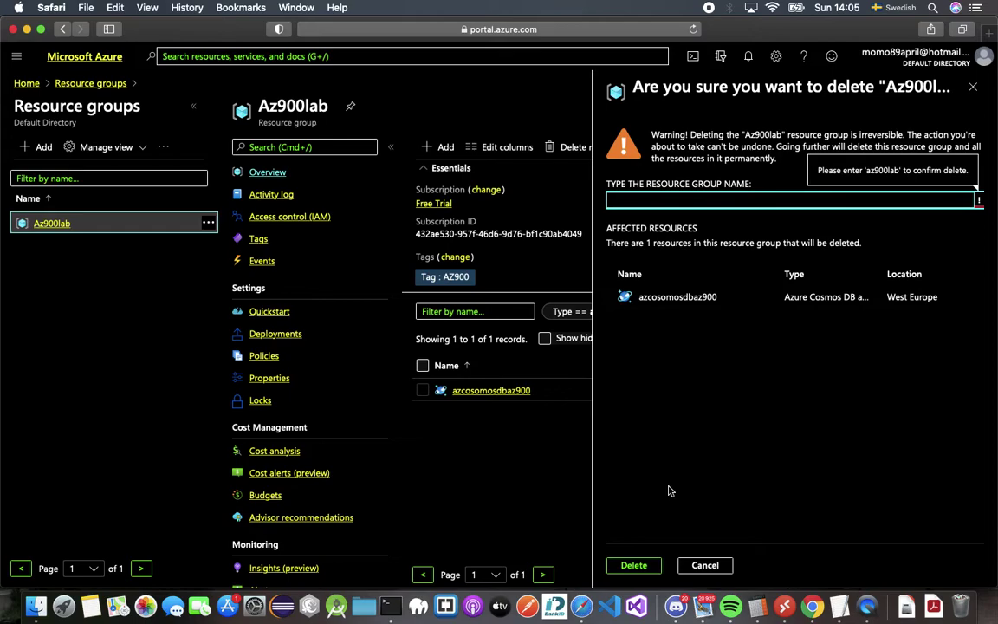
text(Az90)
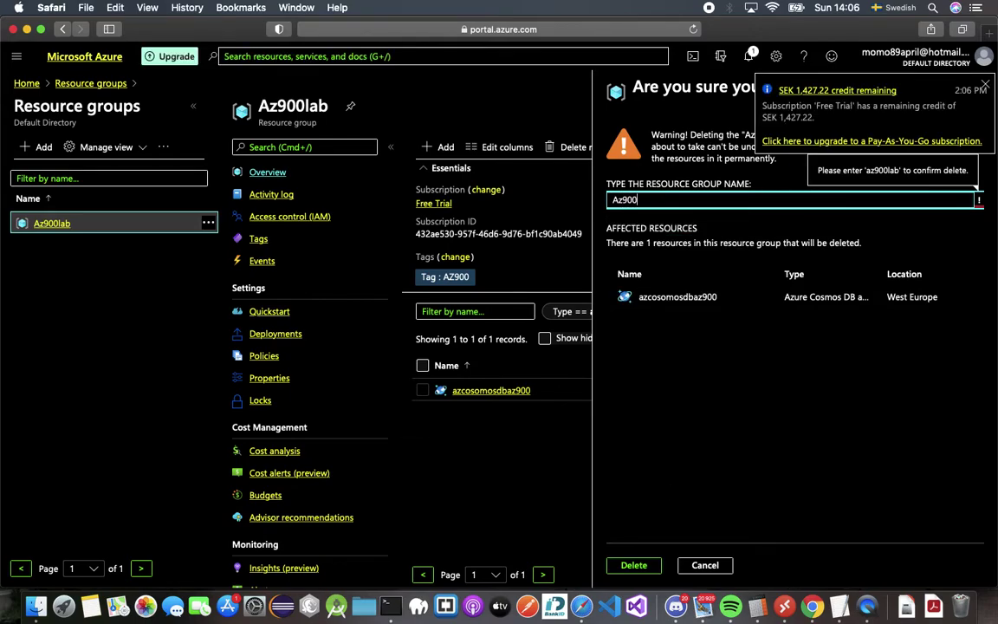
text(0lab)
click(633, 564)
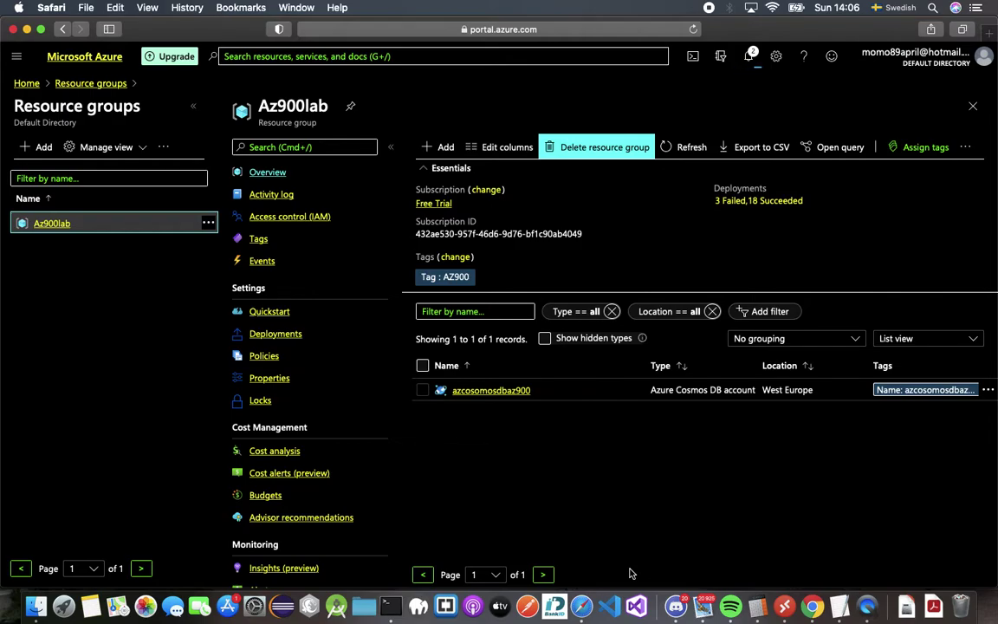
Step: Check the progress of the repeated Az900lab deletion in the notifications and return to the portal home page
click(738, 53)
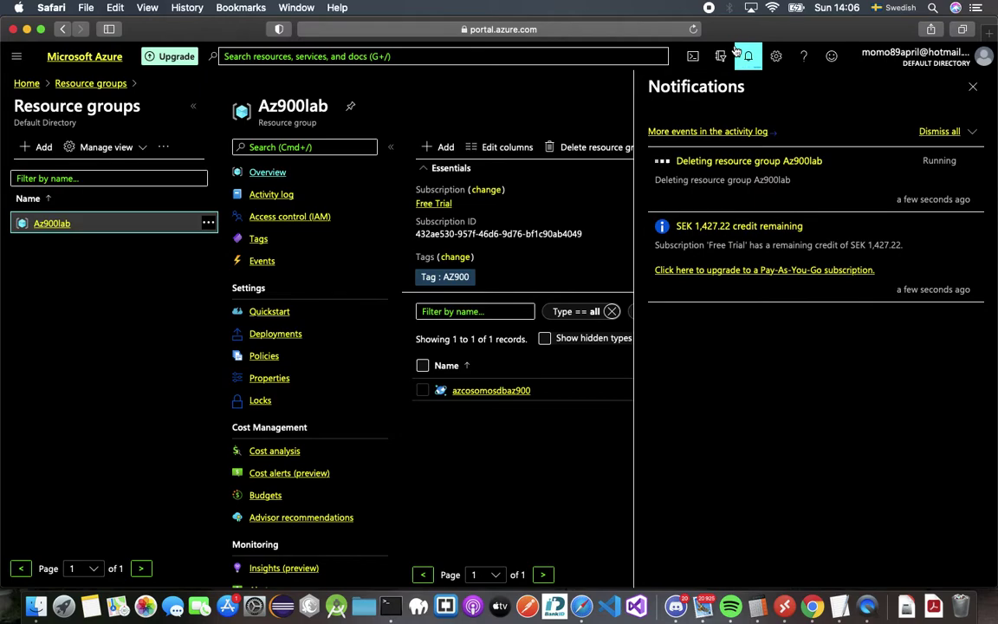
click(738, 53)
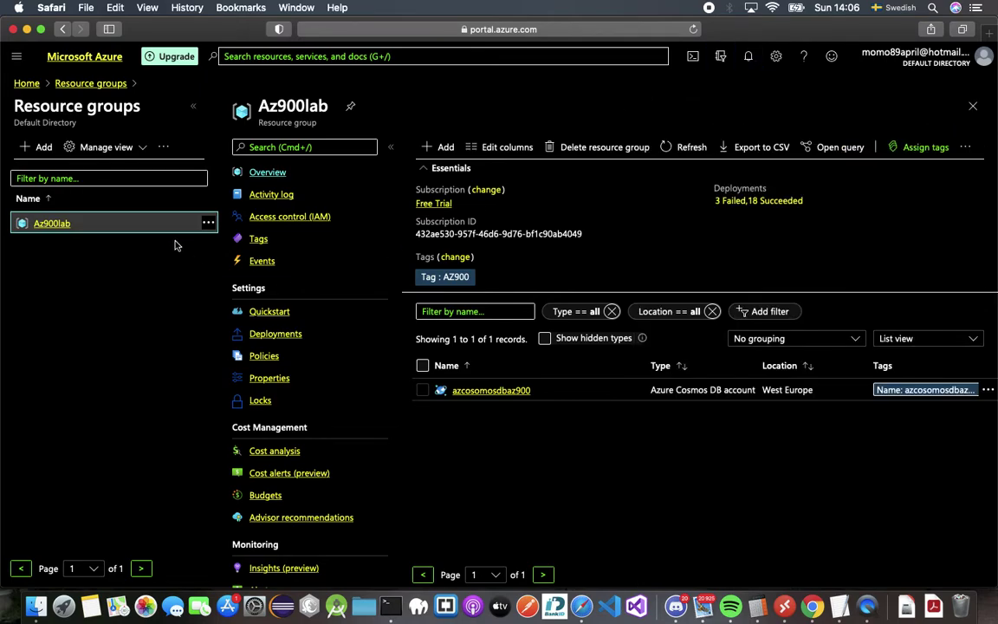
click(26, 84)
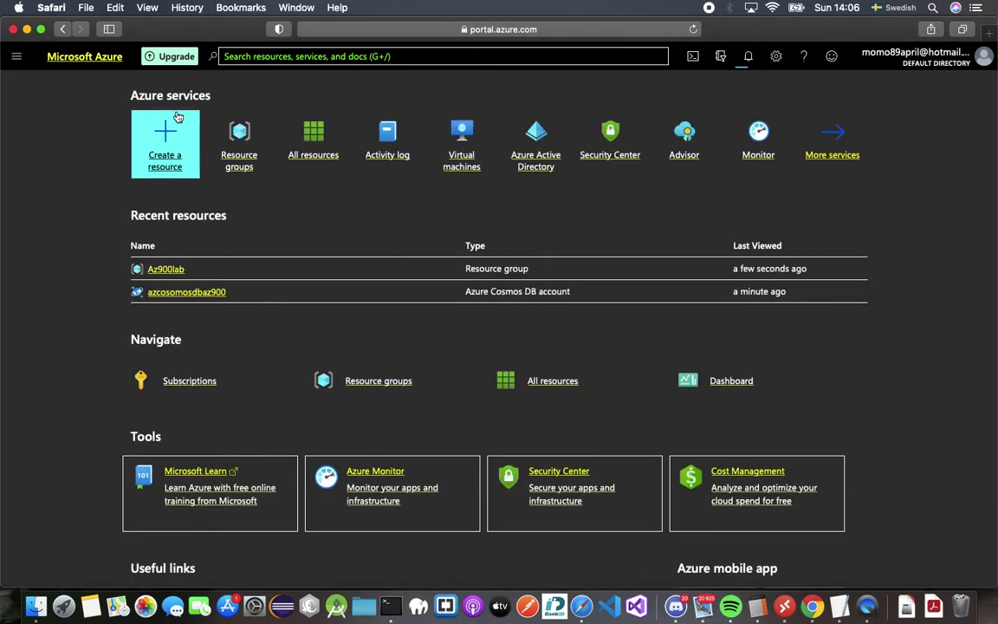
Step: Search for the activity log, review the summary of its Delete database accounts event, and return to the portal home page
click(15, 56)
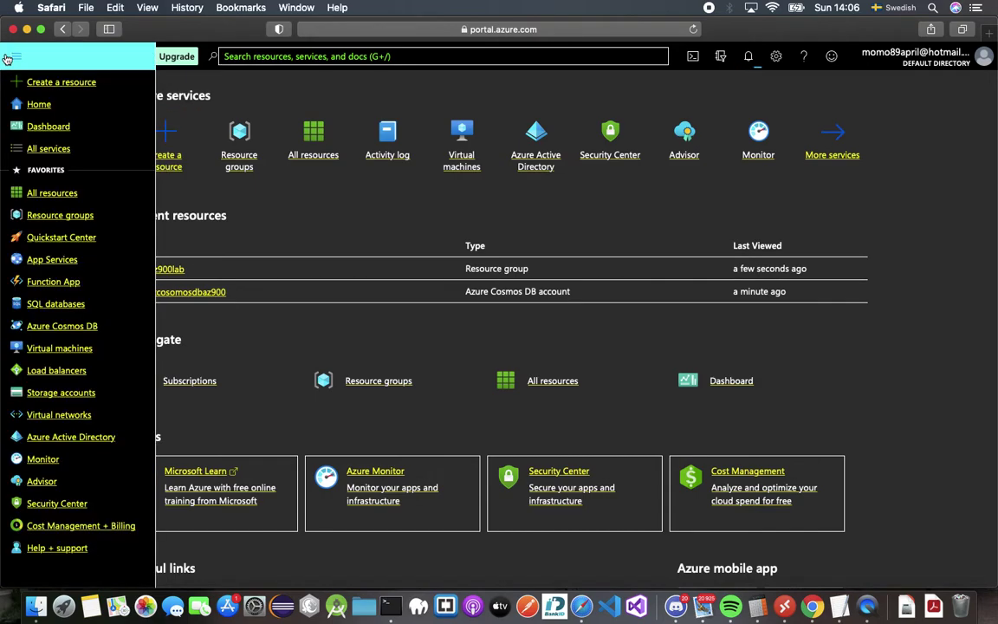
click(277, 56)
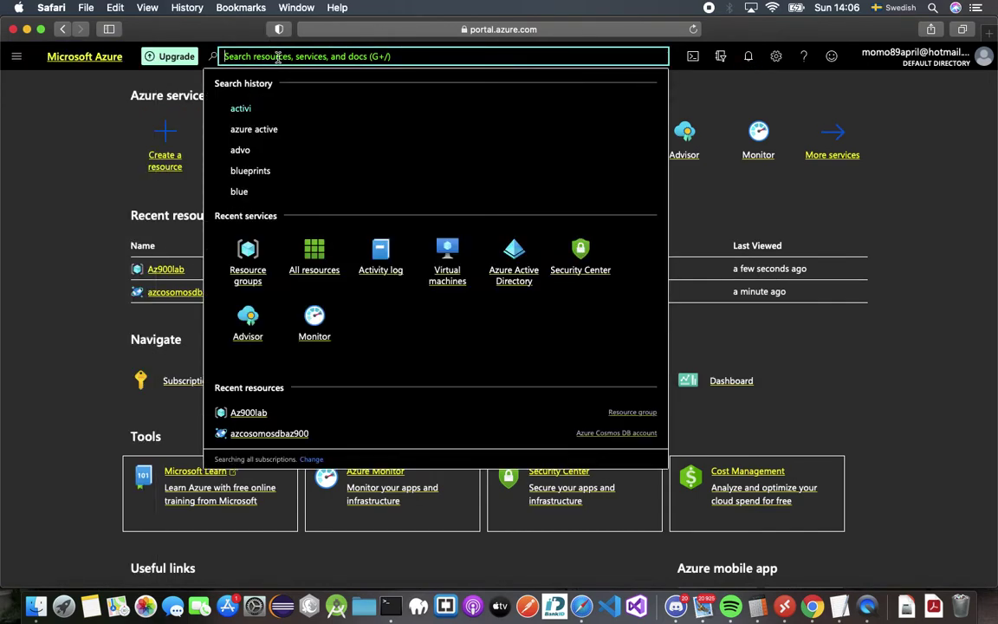
click(272, 111)
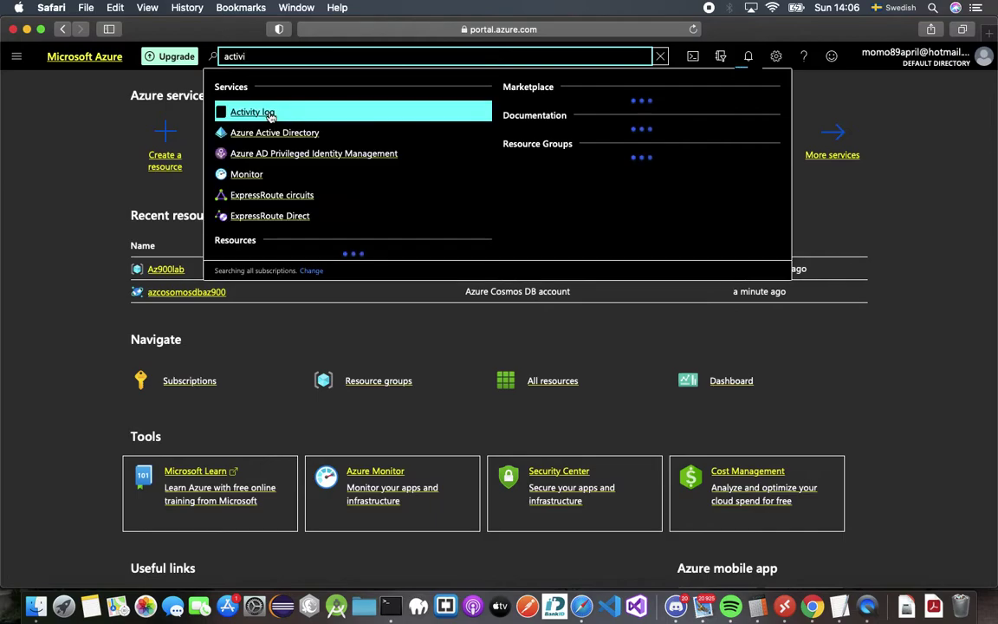
click(268, 115)
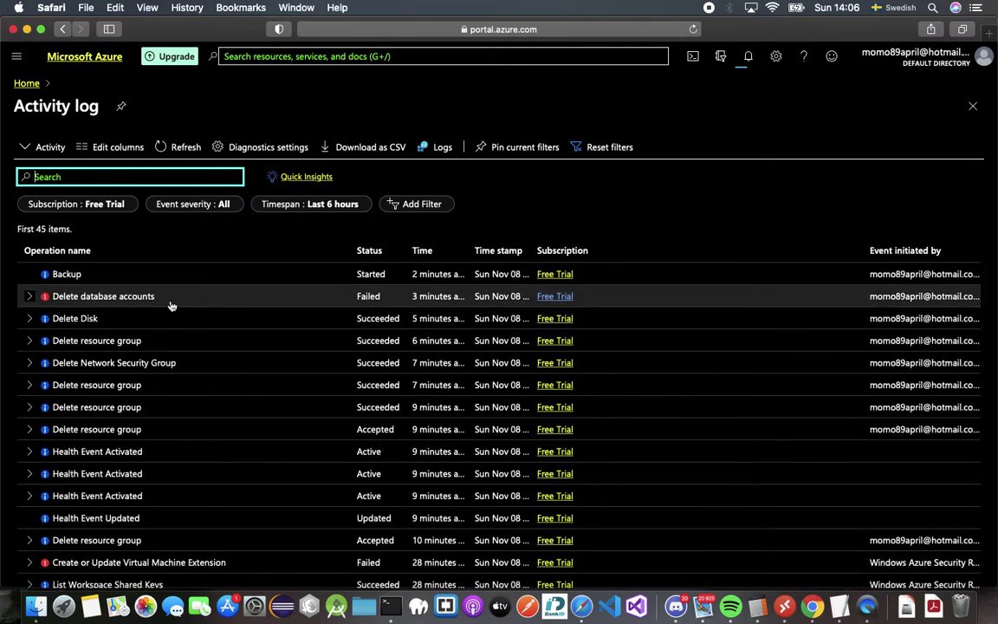
click(124, 299)
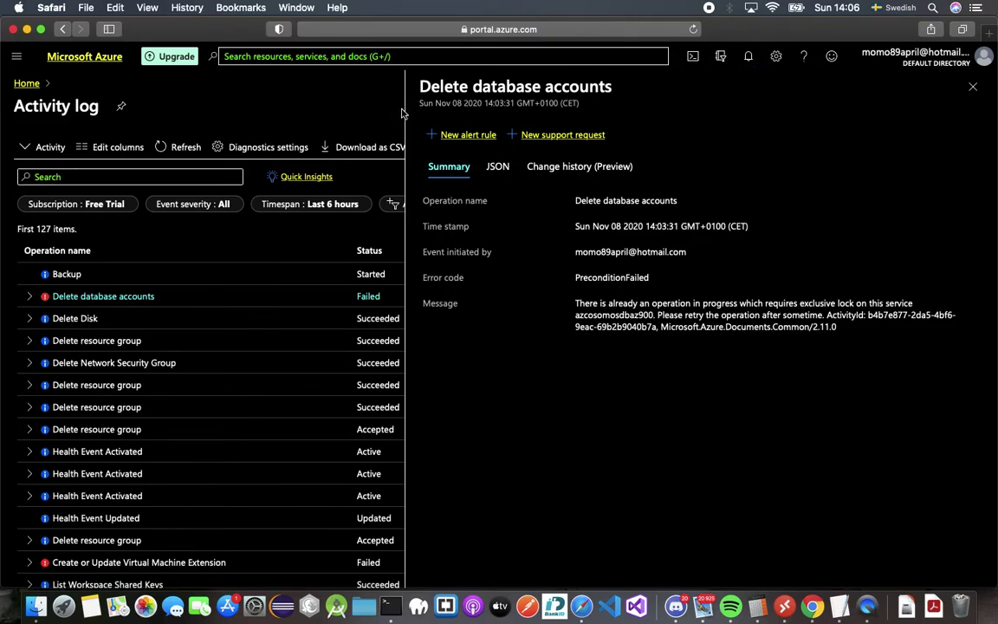
click(26, 83)
Step: Open the azcosomosdbaz900 Cosmos DB account from the recent resources and check its locks
click(17, 57)
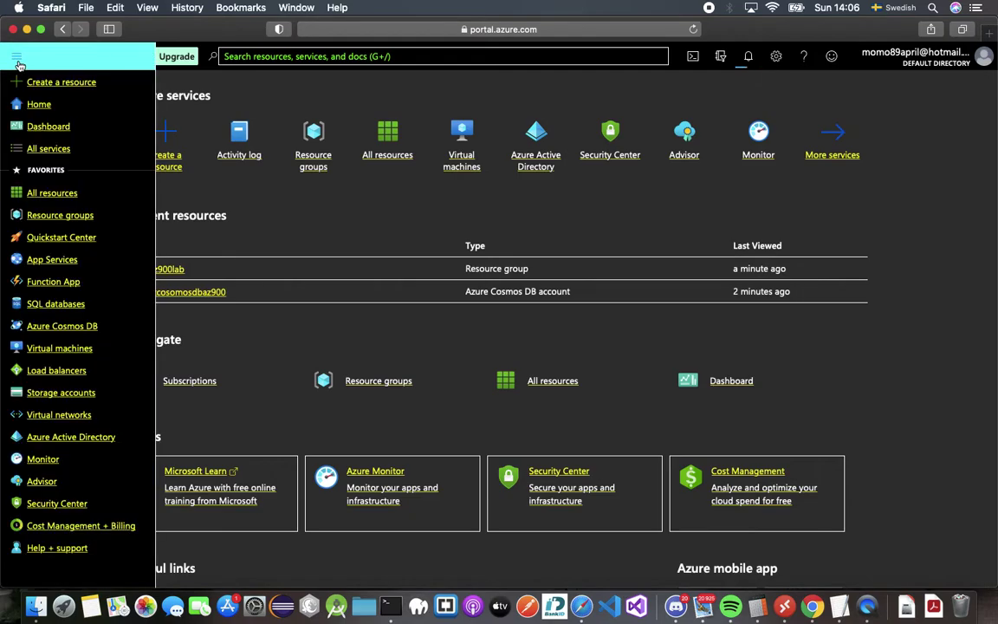
click(314, 343)
double_click(184, 293)
click(184, 293)
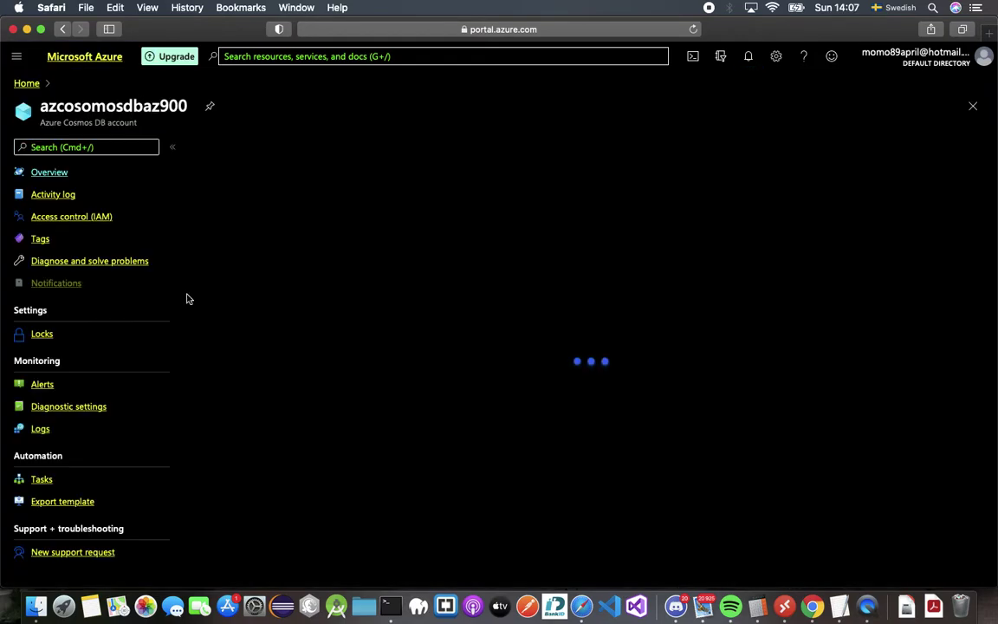
scroll(121, 334, down, 2)
scroll(121, 334, up, 2)
scroll(122, 346, down, 3)
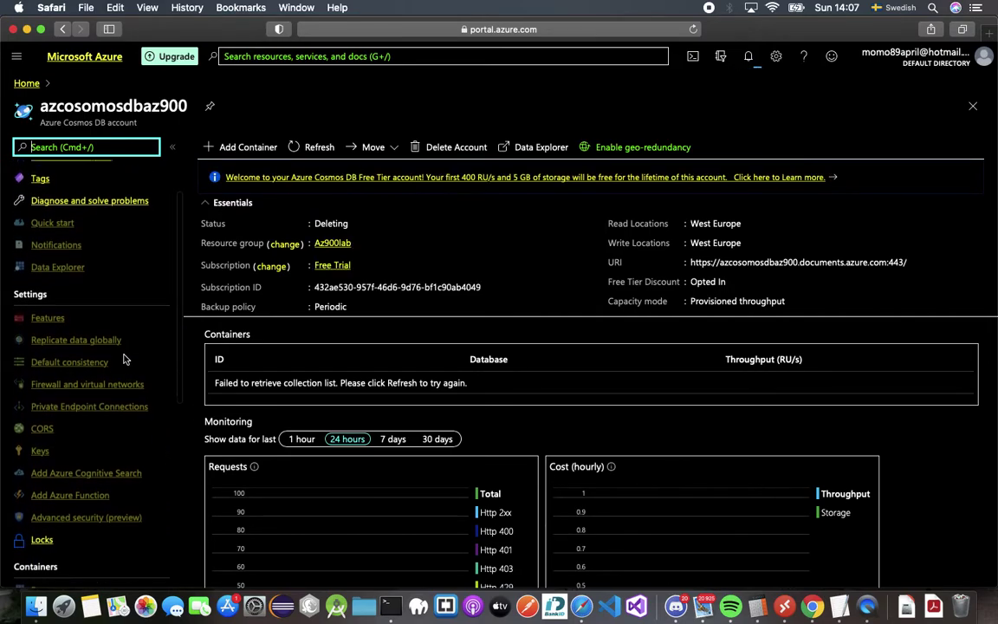
scroll(125, 359, down, 3)
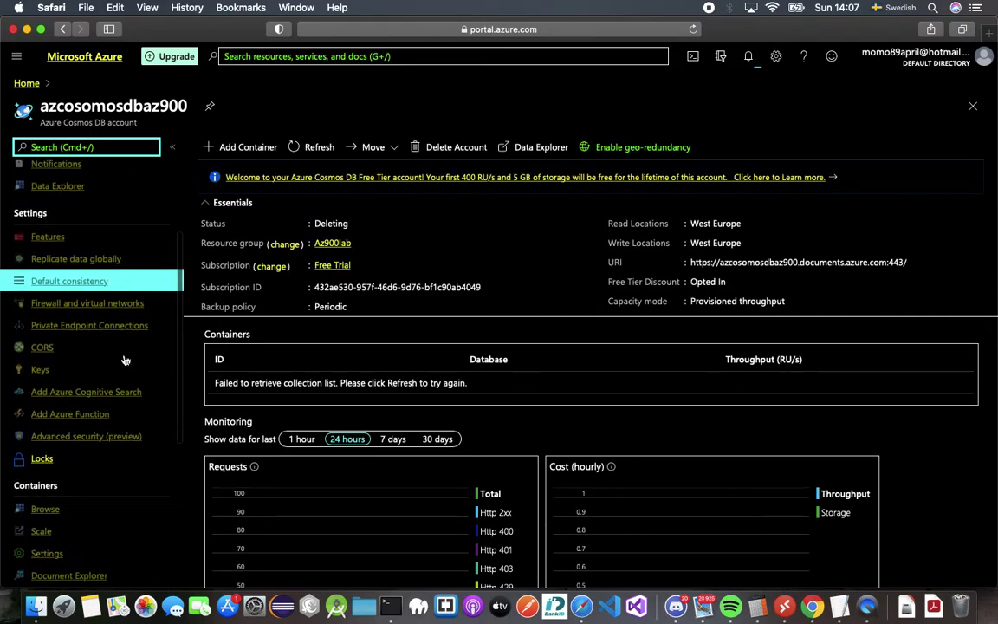
click(48, 458)
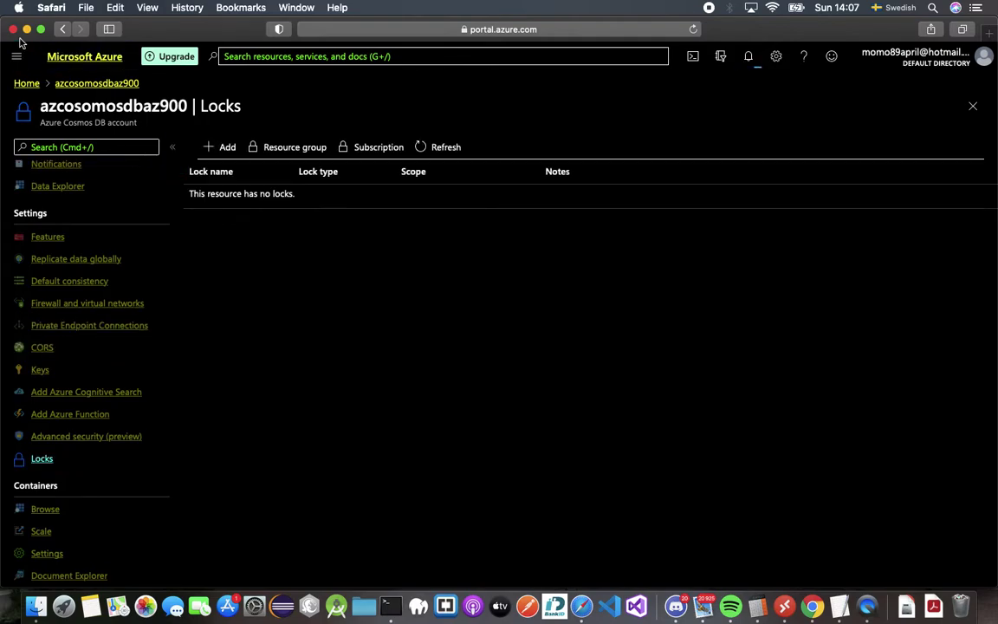
Step: Leave the Cosmos DB account and reopen the summary of the Delete database accounts event in the activity log
click(60, 30)
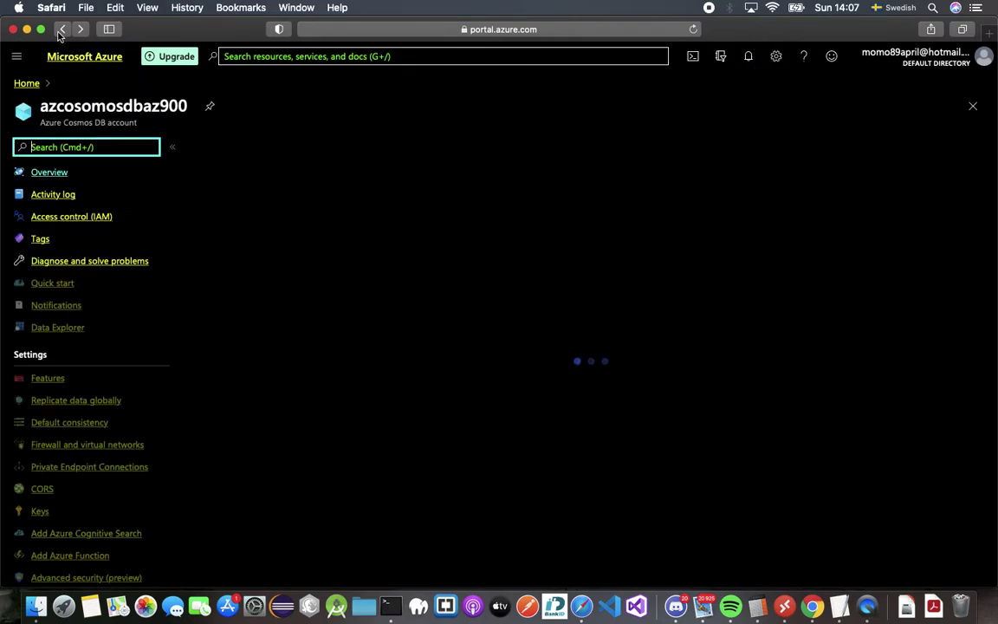
click(60, 31)
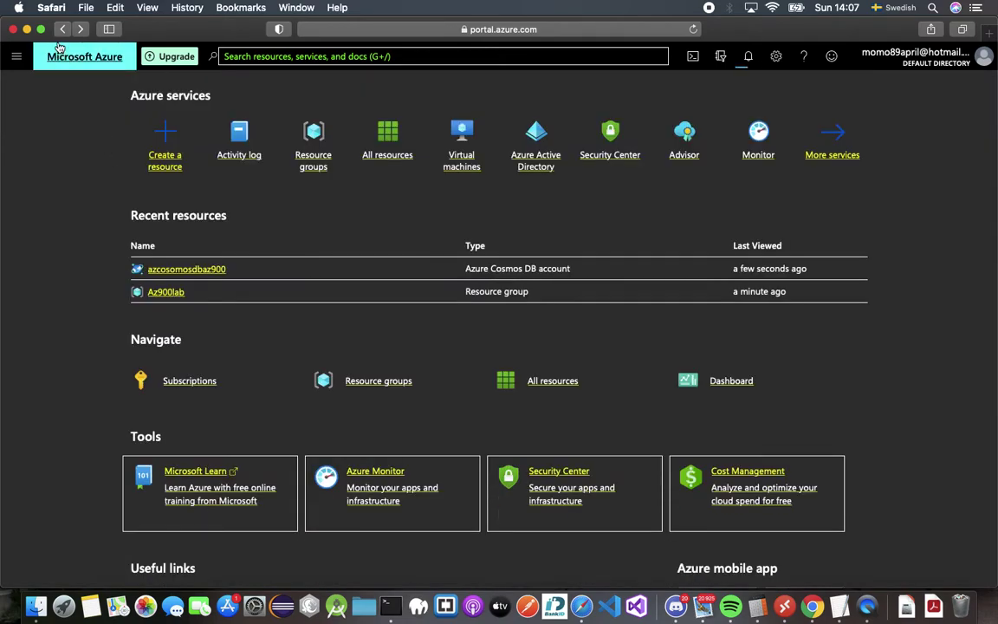
click(60, 30)
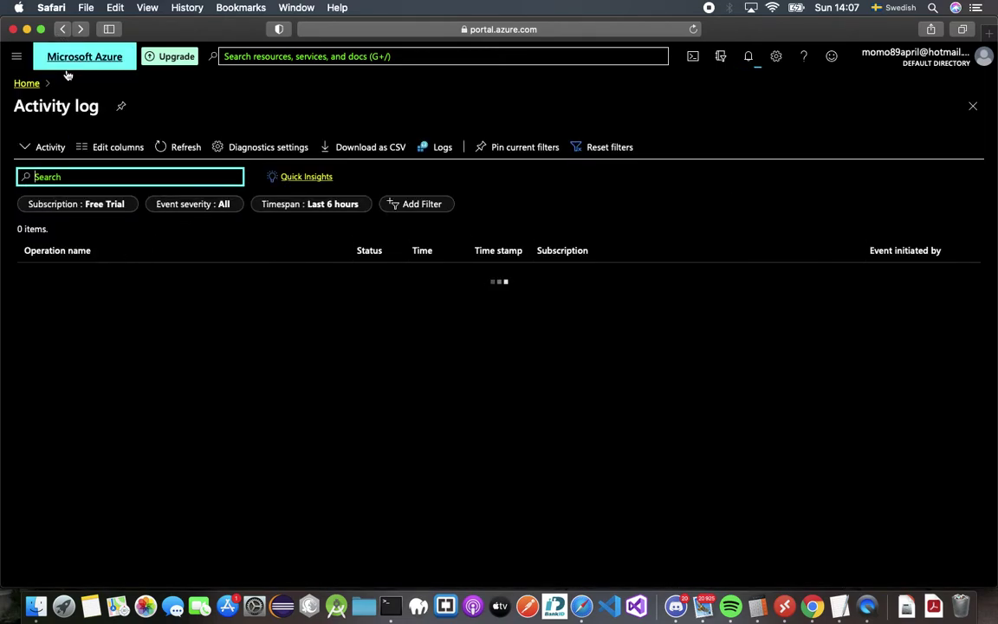
click(60, 30)
click(302, 59)
click(299, 108)
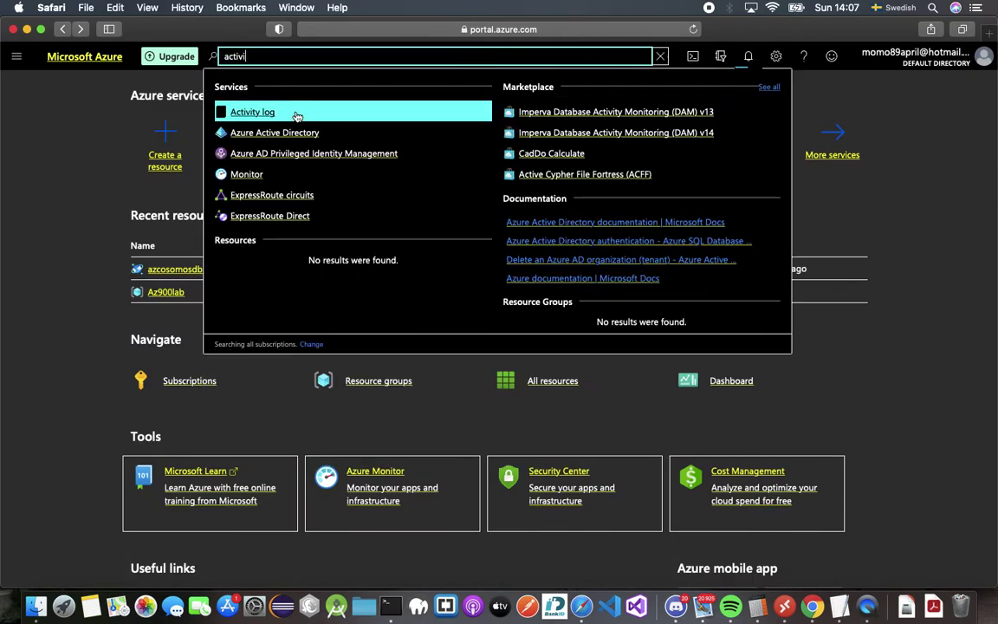
click(297, 110)
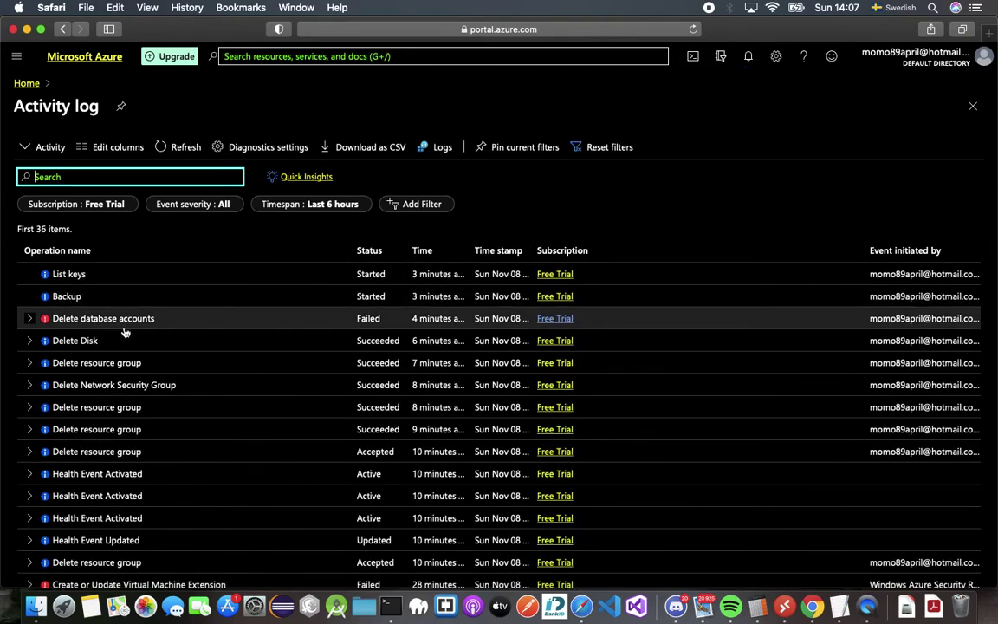
click(135, 320)
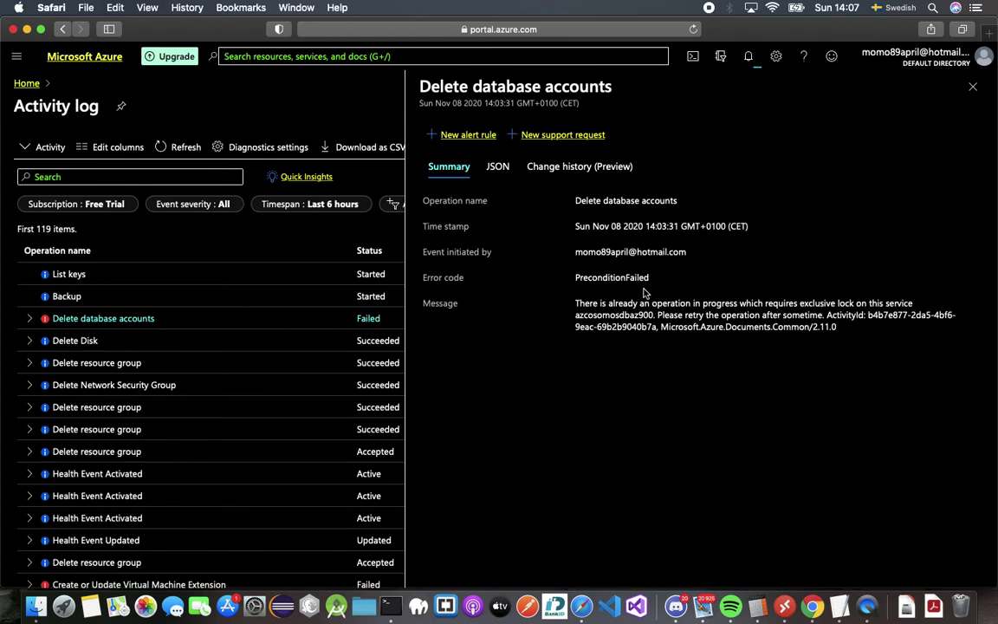
Step: Inspect the event's change history and JSON details, and close the event and the activity log
click(548, 175)
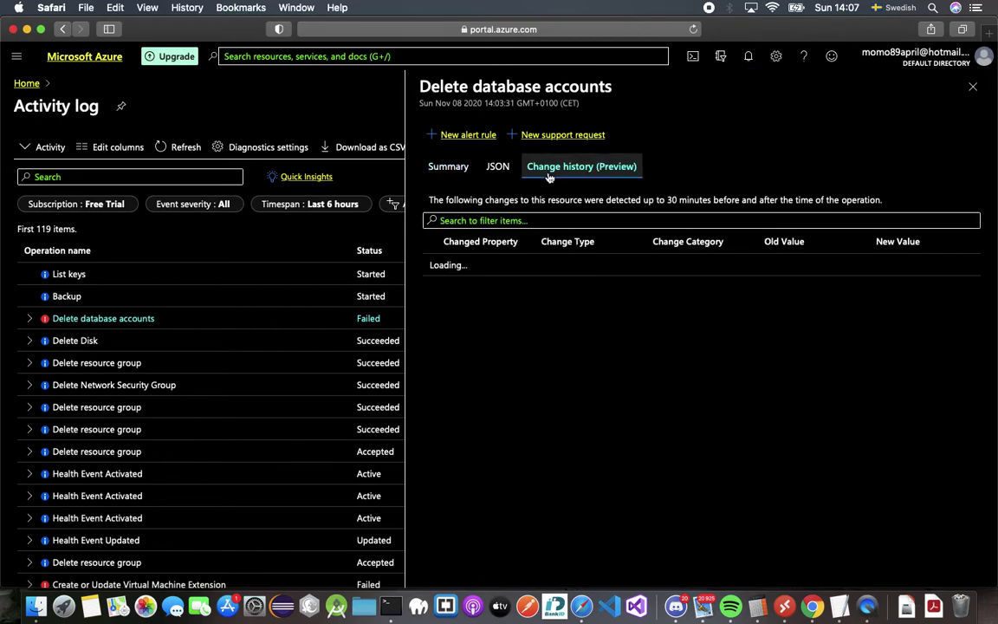
click(499, 172)
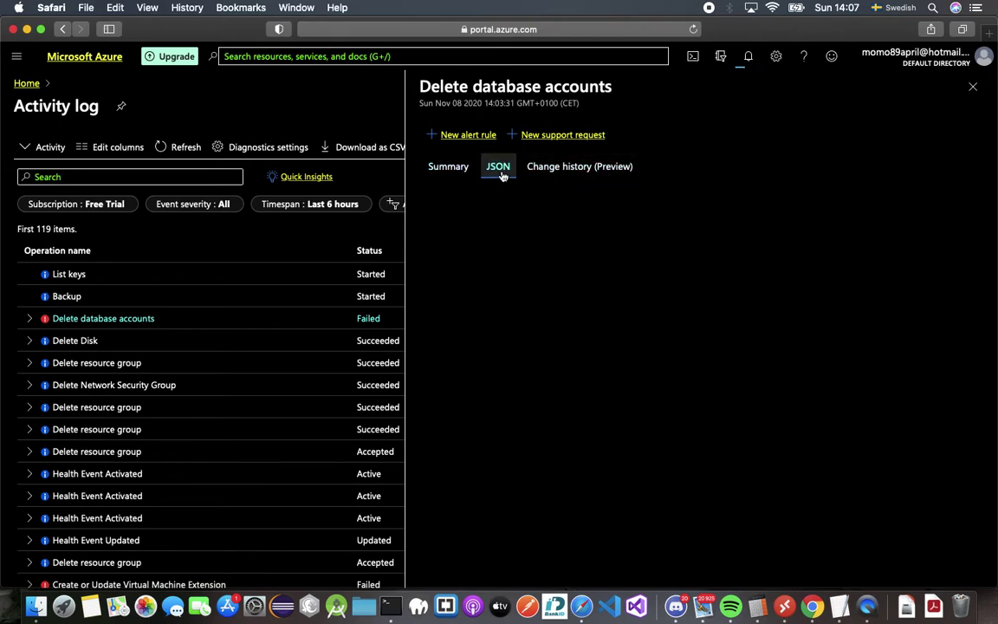
scroll(574, 330, down, 15)
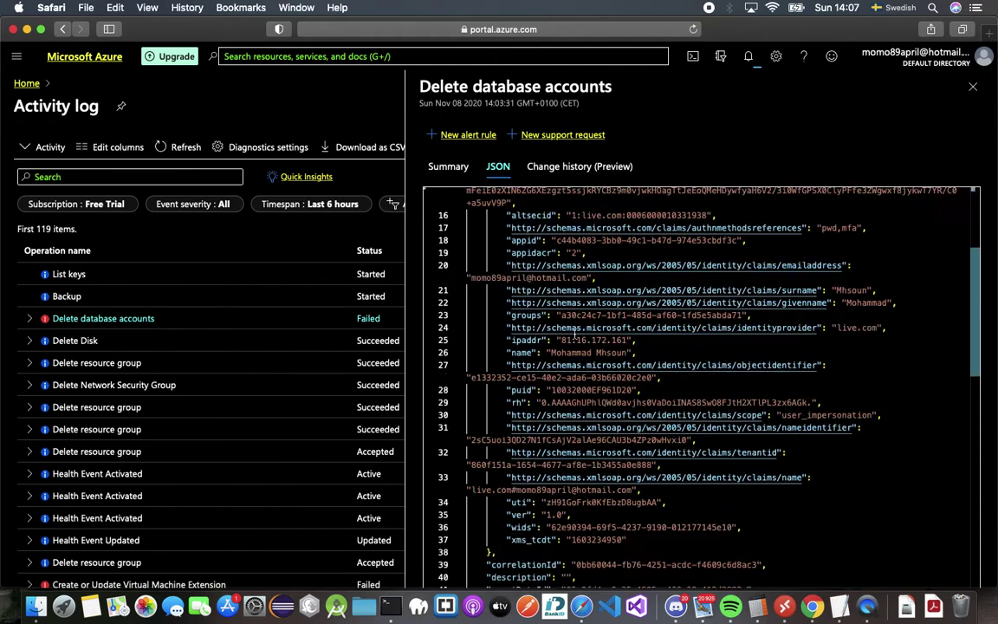
click(973, 87)
click(972, 105)
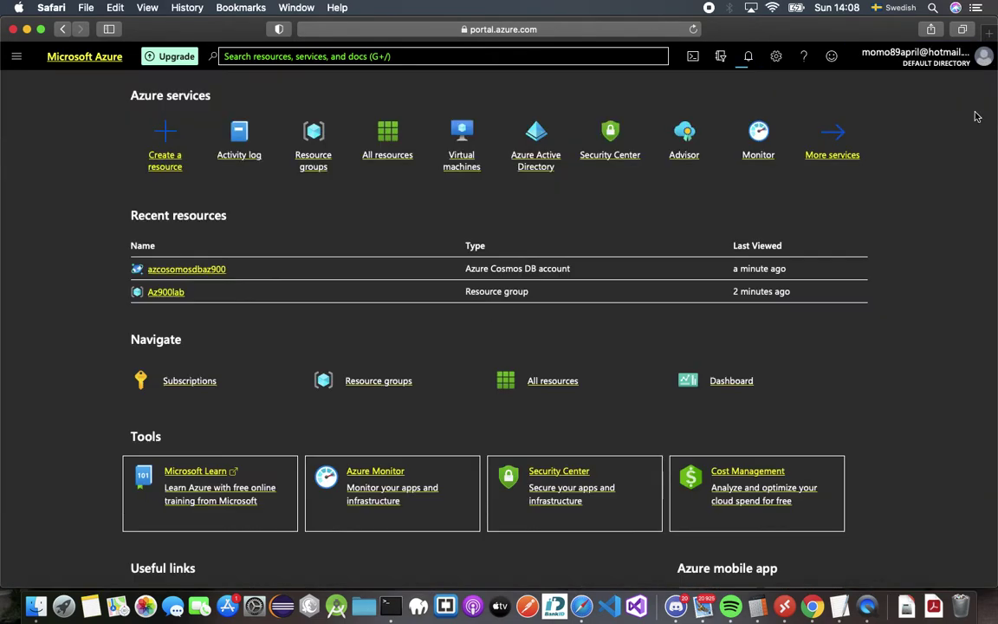
Step: Check the Az900lab deletion progress in the notifications and open the resource group's overview from there
click(749, 57)
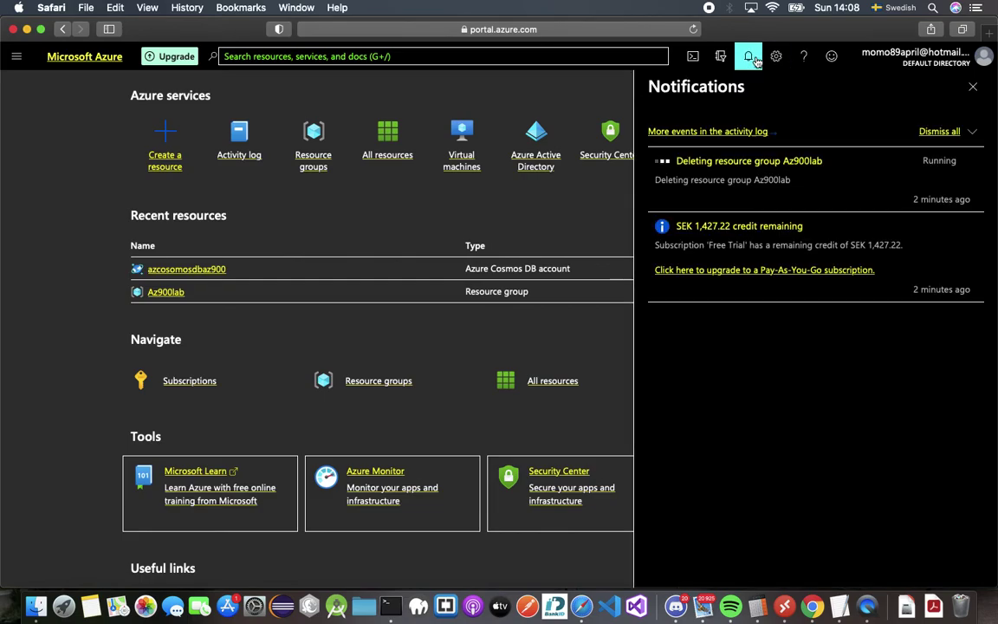
click(788, 162)
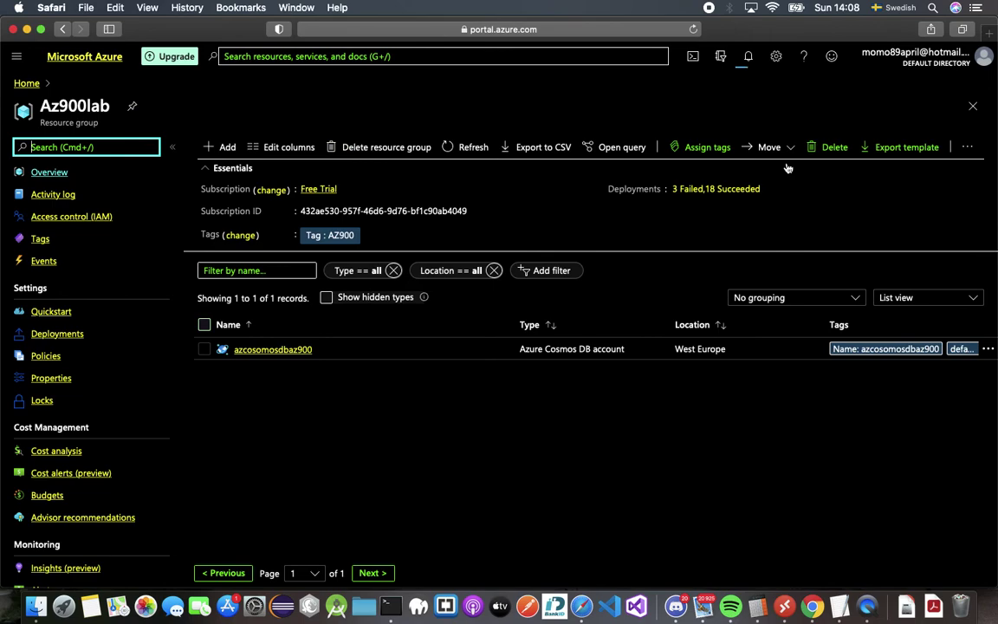